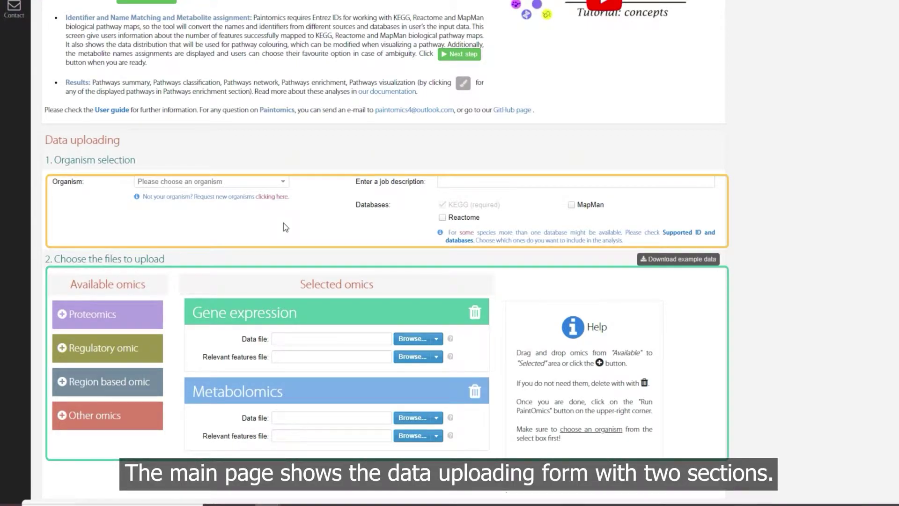
Step: Filter the organism list by "m" and choose Mus musculus (mouse) as the organism for the analysis
{"action": "left_click", "coordinate": [284, 181]}
{"action": "scroll", "coordinate": [258, 226], "scroll_direction": "down", "scroll_amount": 10}
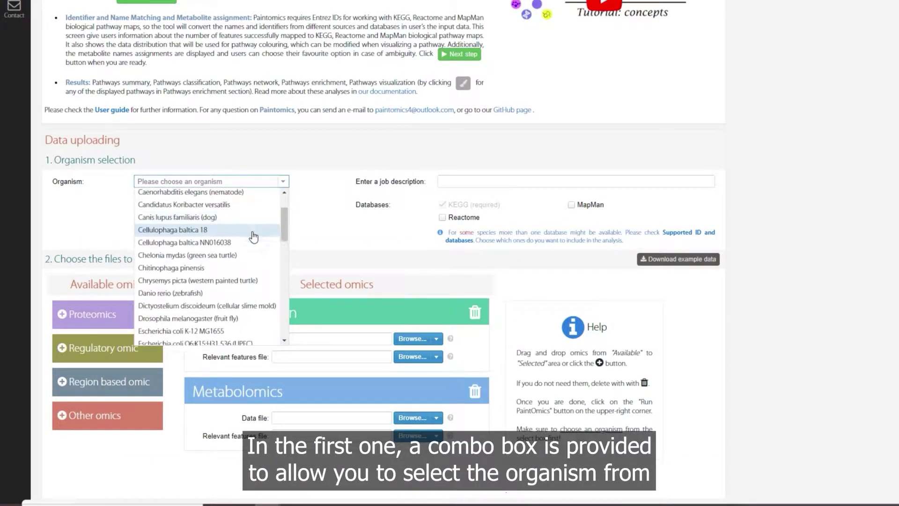
{"action": "scroll", "coordinate": [253, 251], "scroll_direction": "down", "scroll_amount": 3}
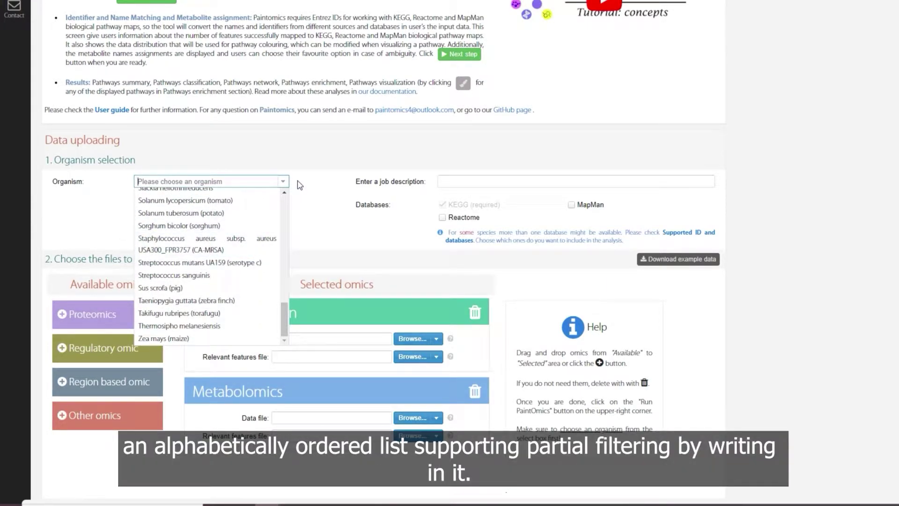
{"action": "type", "text": "m"}
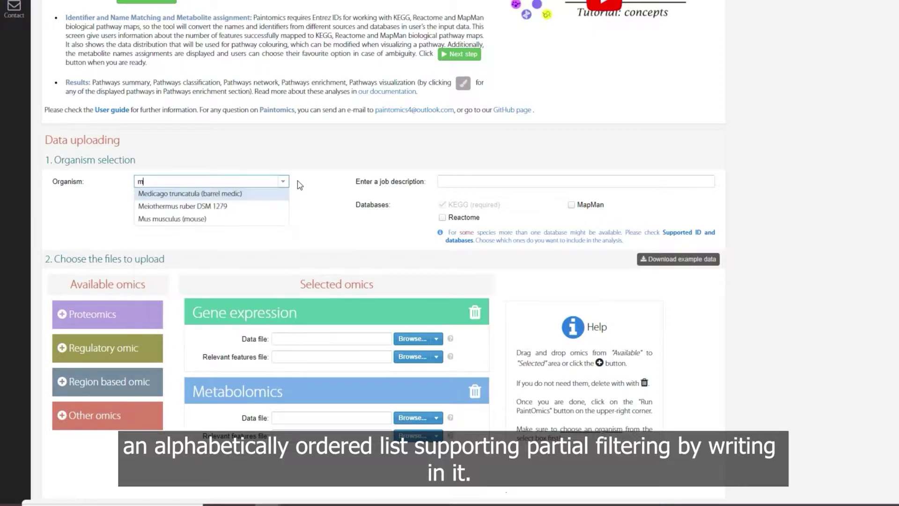
{"action": "key", "text": "Down"}
{"action": "key", "text": "Return"}
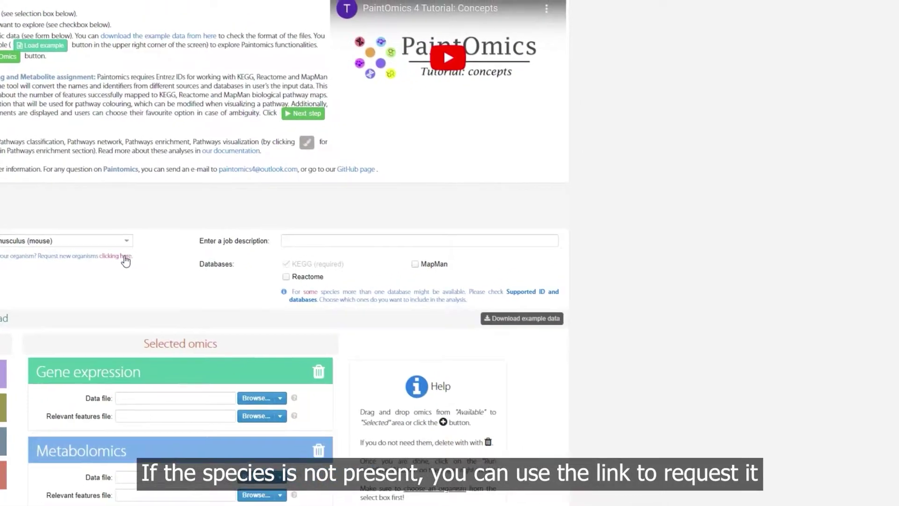
Step: Fill in the new organism request for a species from the Acetobacter entries and send it
{"action": "left_click", "coordinate": [125, 257]}
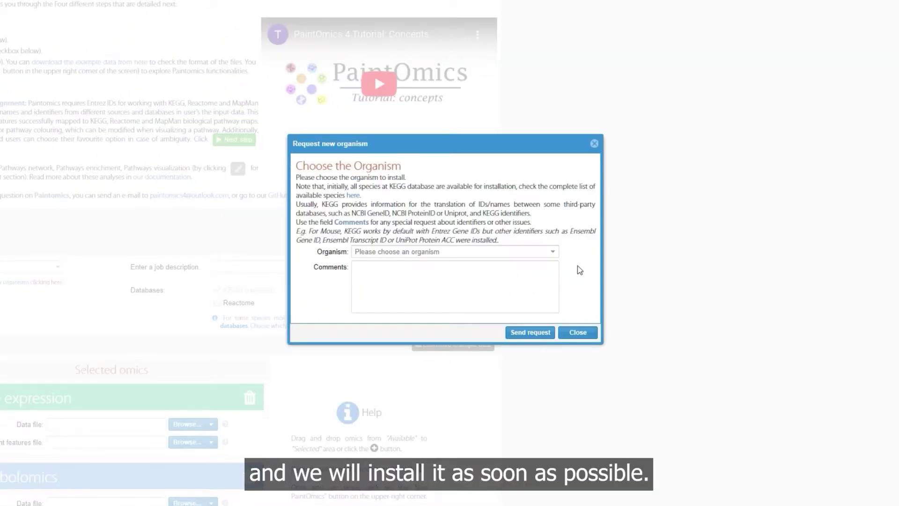
{"action": "left_click", "coordinate": [554, 253]}
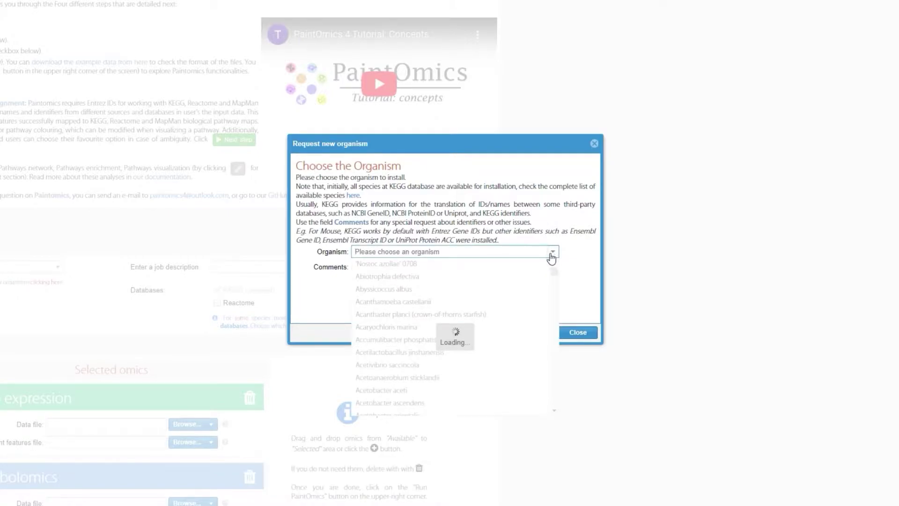
{"action": "scroll", "coordinate": [446, 314], "scroll_direction": "down", "scroll_amount": 10}
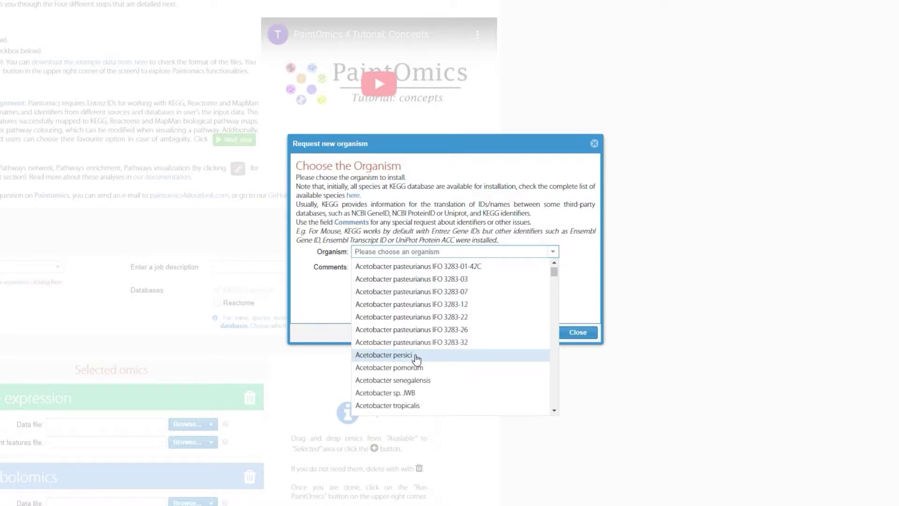
{"action": "left_click", "coordinate": [421, 368]}
{"action": "left_click", "coordinate": [530, 334]}
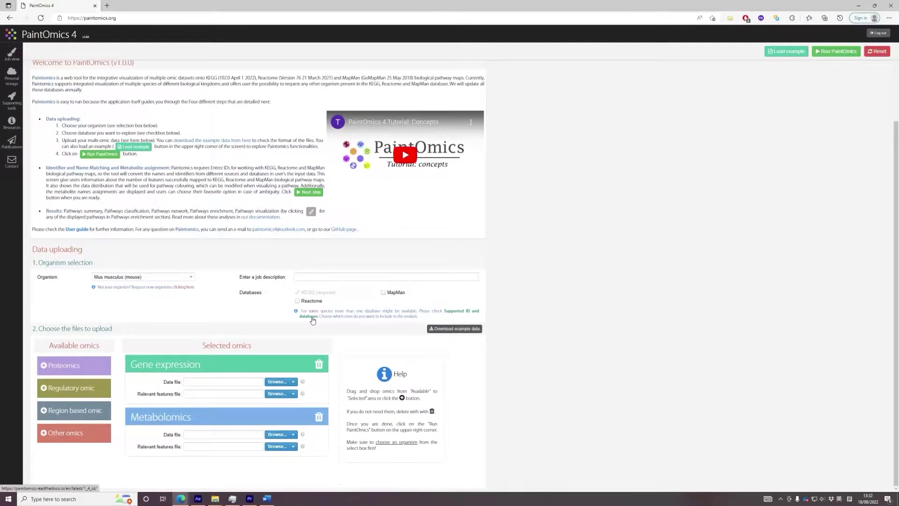
Step: Consult the documentation on supported IDs and databases, and include the Reactome database in the analysis
{"action": "left_click", "coordinate": [464, 242]}
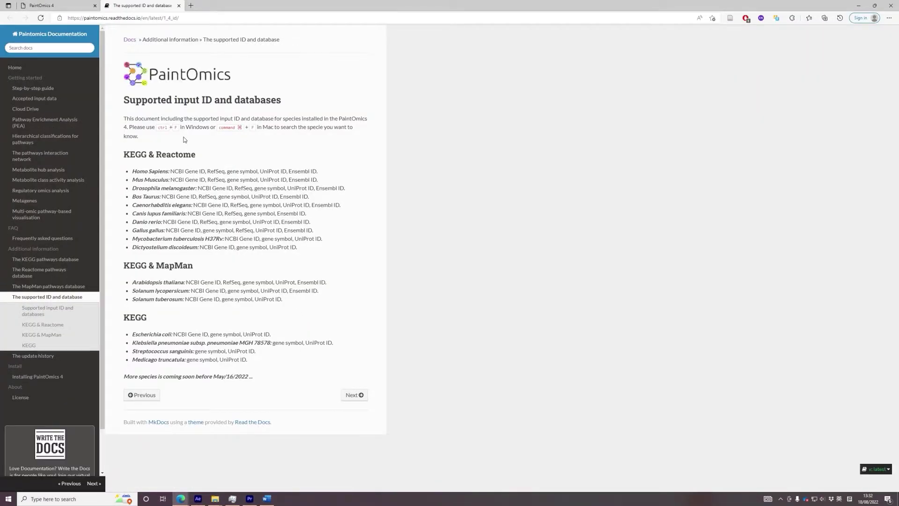
{"action": "left_click", "coordinate": [61, 5]}
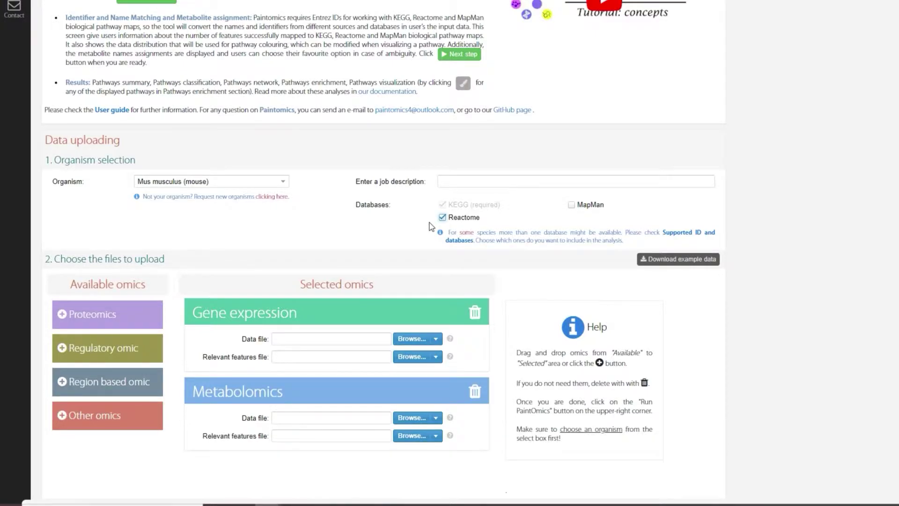
Step: Upload RNAseq13000genesPaintomics from the computer as the gene expression data file
{"action": "left_click", "coordinate": [436, 340]}
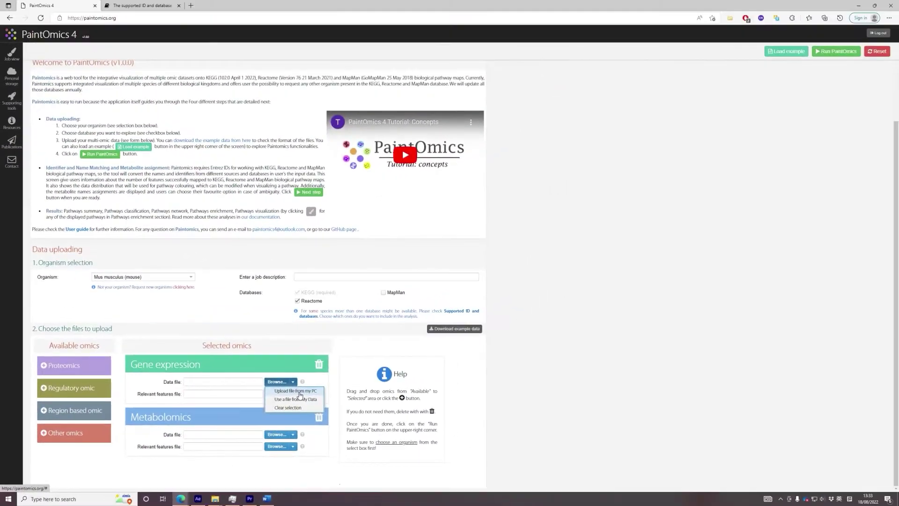
{"action": "left_click", "coordinate": [300, 391]}
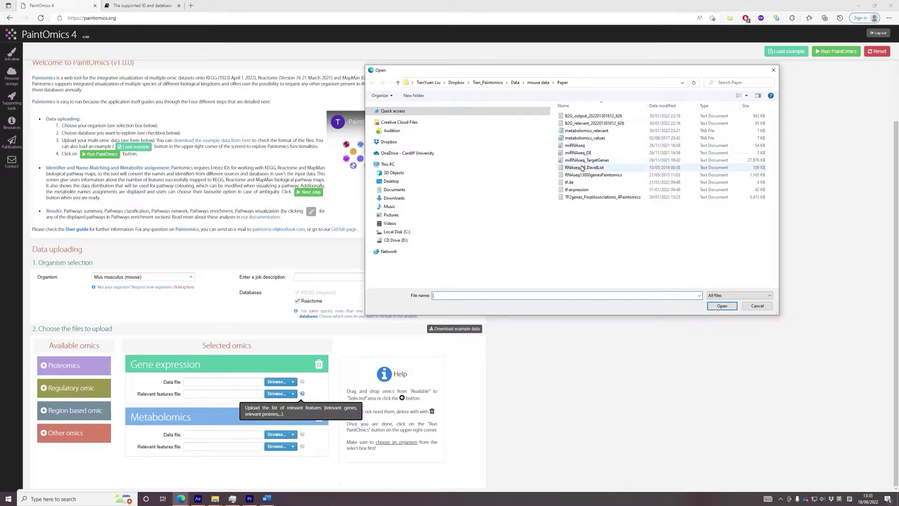
{"action": "double_click", "coordinate": [585, 175]}
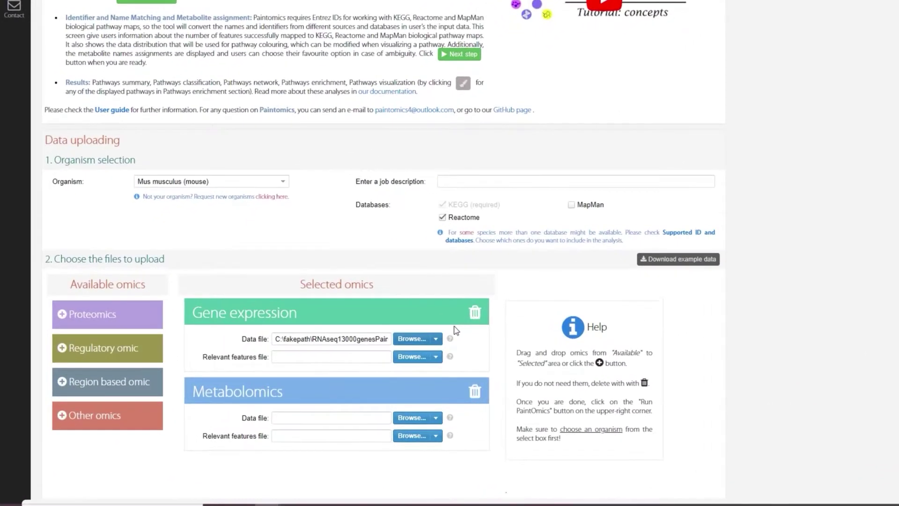
Step: Replace the gene expression data file with RNAseq13000genesPaintomics2.txt from My Data
{"action": "left_click", "coordinate": [293, 381]}
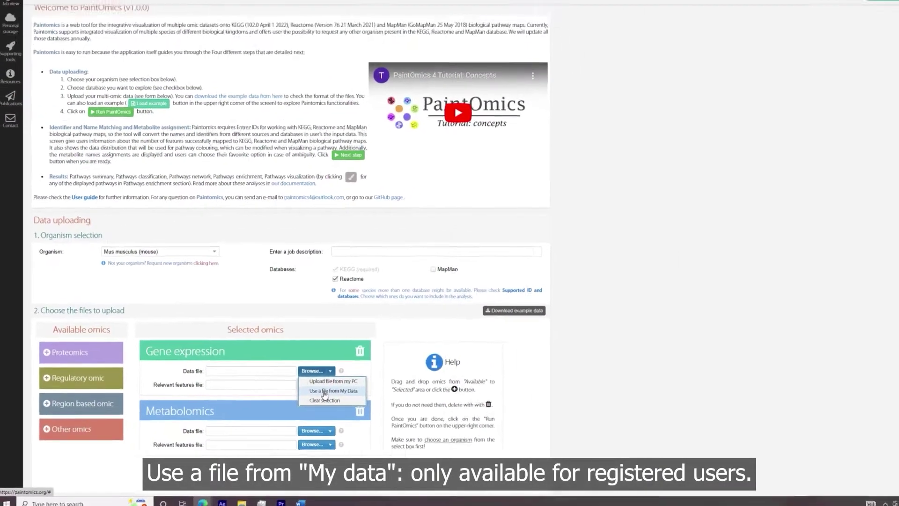
{"action": "left_click", "coordinate": [288, 399]}
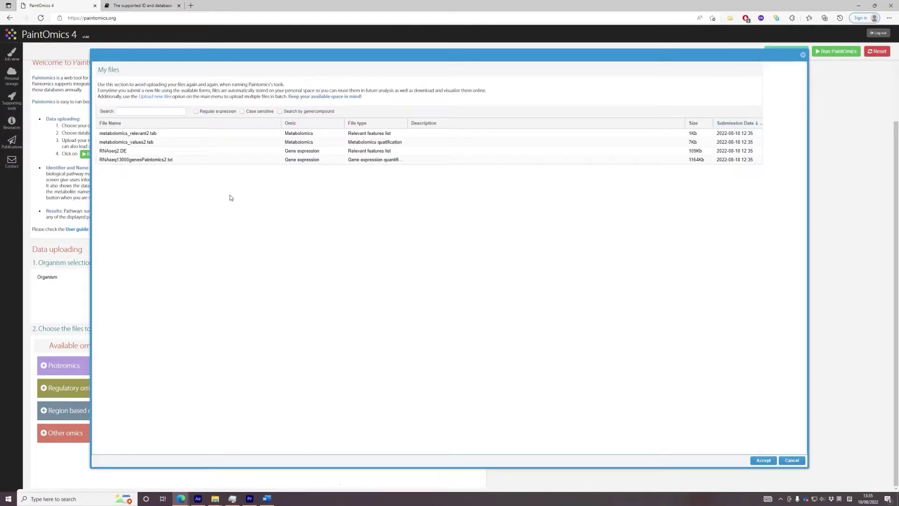
{"action": "left_click", "coordinate": [178, 160]}
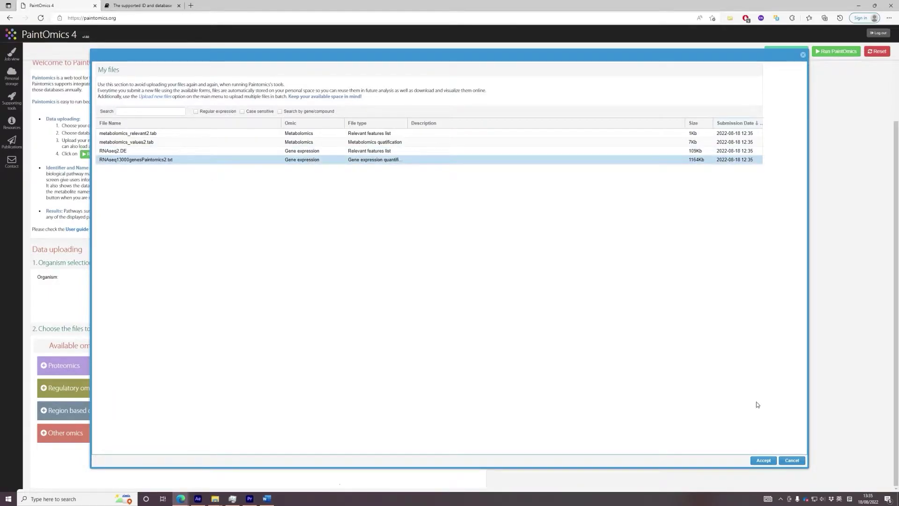
{"action": "left_click", "coordinate": [763, 461]}
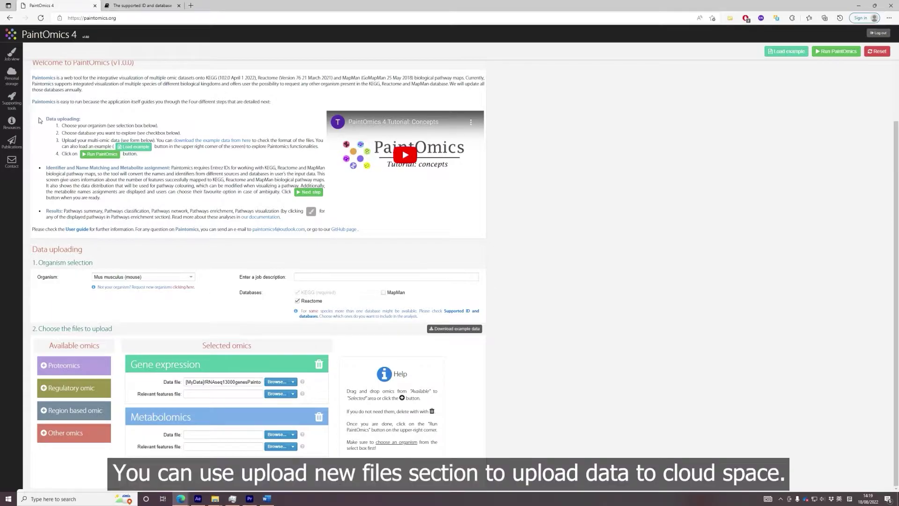
Step: View the section for uploading new files to the personal cloud storage
{"action": "mouse_move", "coordinate": [17, 83]}
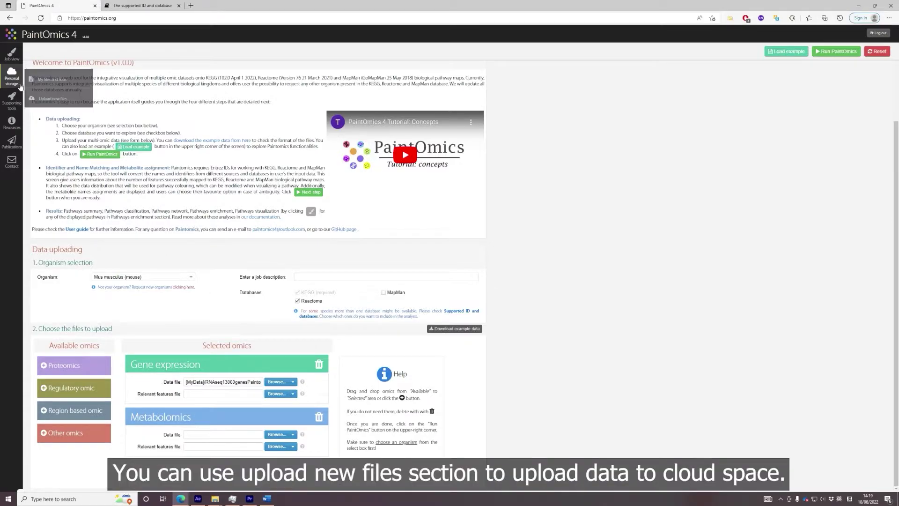
{"action": "left_click", "coordinate": [73, 100]}
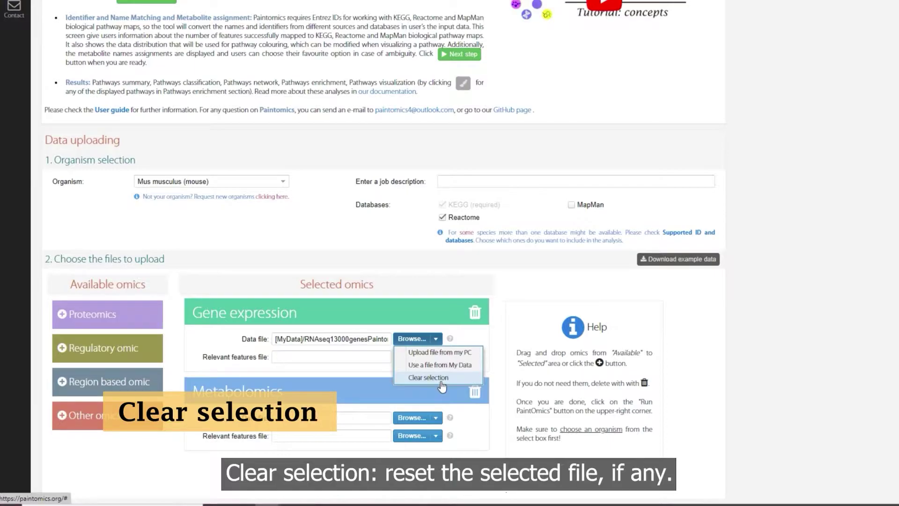
Step: Clear the file selected as the gene expression data file
{"action": "left_click", "coordinate": [441, 380]}
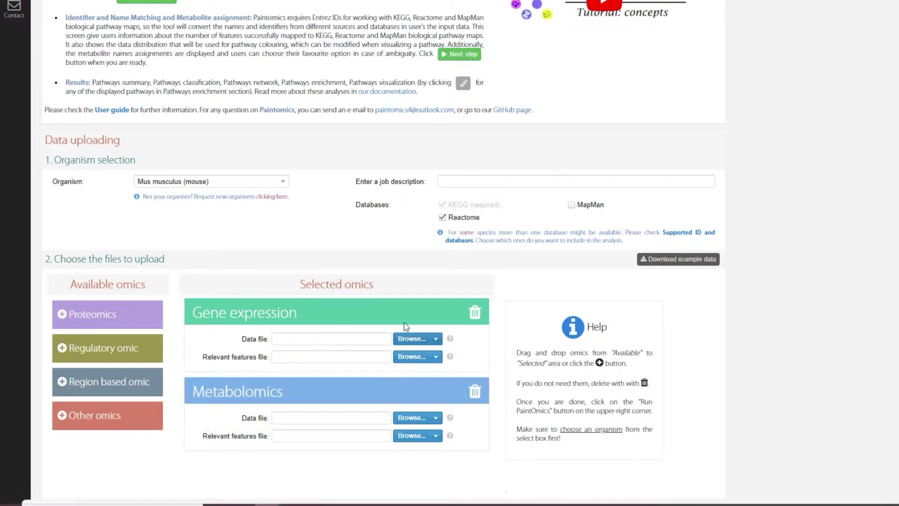
{"action": "right_click", "coordinate": [371, 345]}
{"action": "left_click", "coordinate": [386, 334]}
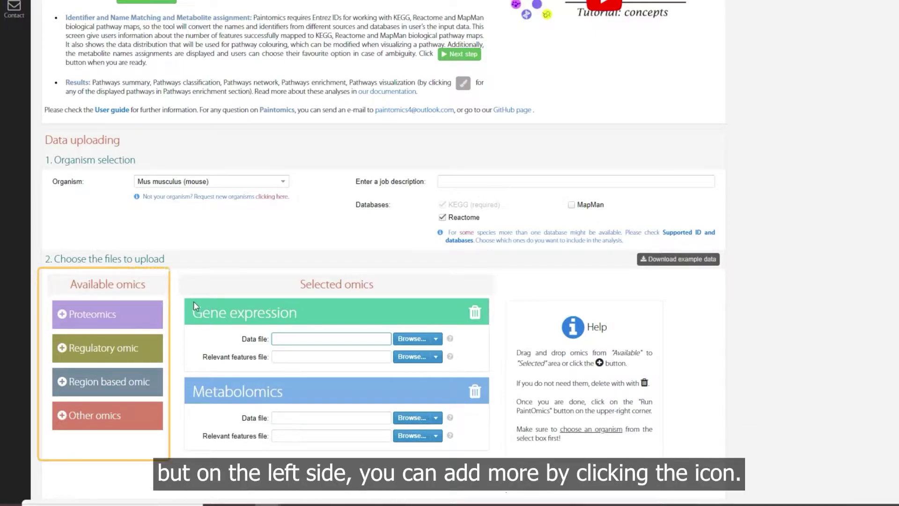
Step: Add Proteomics to the selected omics and remove it again
{"action": "mouse_move", "coordinate": [139, 413]}
{"action": "left_mouse_down"}
{"action": "mouse_move", "coordinate": [244, 322]}
{"action": "mouse_move", "coordinate": [171, 397]}
{"action": "mouse_move", "coordinate": [164, 370]}
{"action": "left_mouse_up"}
{"action": "left_click_drag", "start_coordinate": [149, 322], "coordinate": [302, 302]}
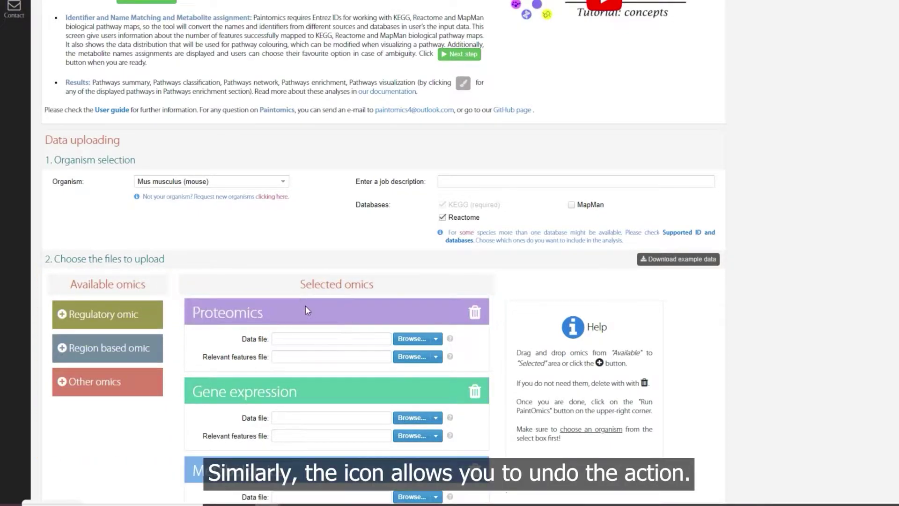
{"action": "scroll", "coordinate": [312, 331], "scroll_direction": "down", "scroll_amount": 1}
{"action": "left_click", "coordinate": [474, 274]}
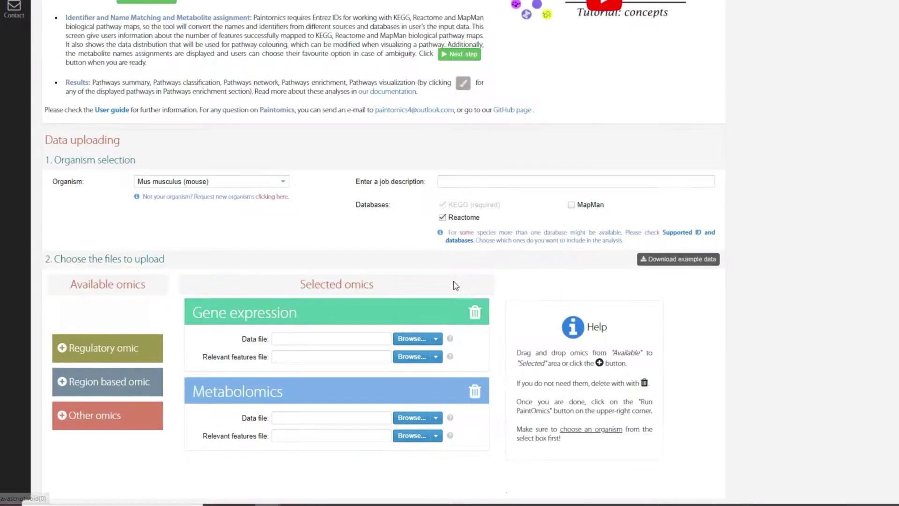
Step: Add Other omics to the selected omics and open the enrichment type options of the new data type
{"action": "left_click_drag", "start_coordinate": [112, 415], "coordinate": [319, 352]}
{"action": "scroll", "coordinate": [319, 352], "scroll_direction": "down", "scroll_amount": 3}
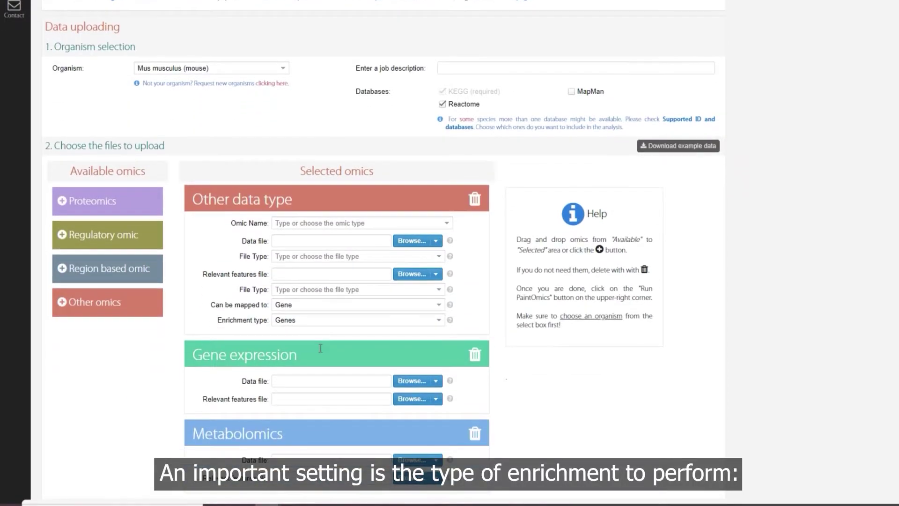
{"action": "left_click", "coordinate": [437, 322]}
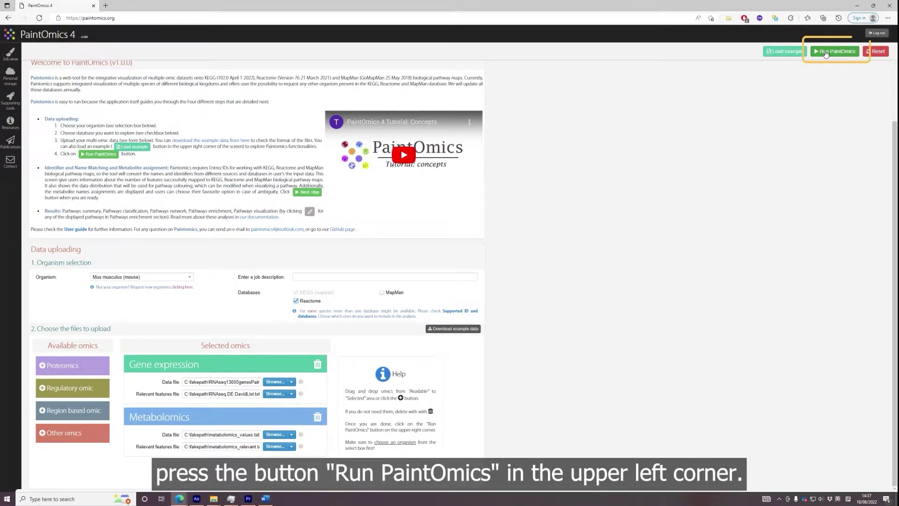
Step: Run PaintOmics on the gene expression and metabolomics files and inspect the chart of mapped and unmapped gene expression features
{"action": "left_click", "coordinate": [826, 51]}
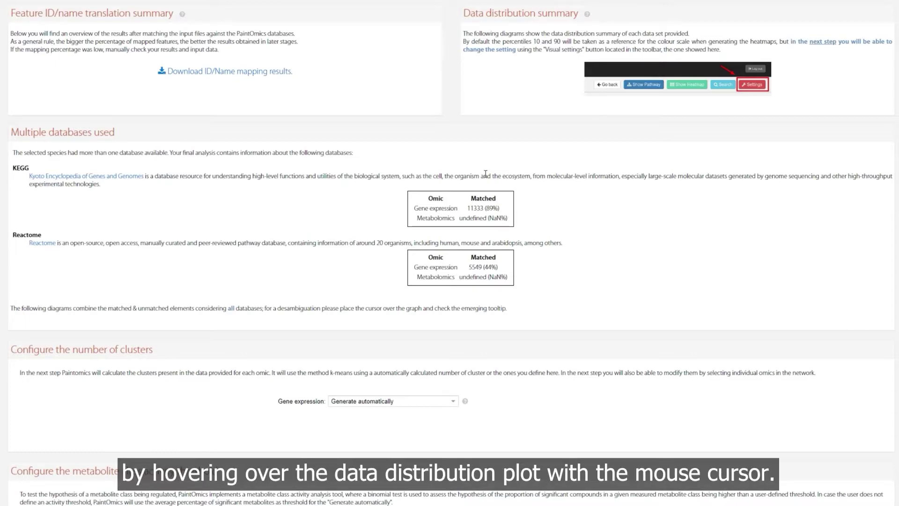
{"action": "scroll", "coordinate": [89, 213], "scroll_direction": "down", "scroll_amount": 8}
{"action": "mouse_move", "coordinate": [103, 281]}
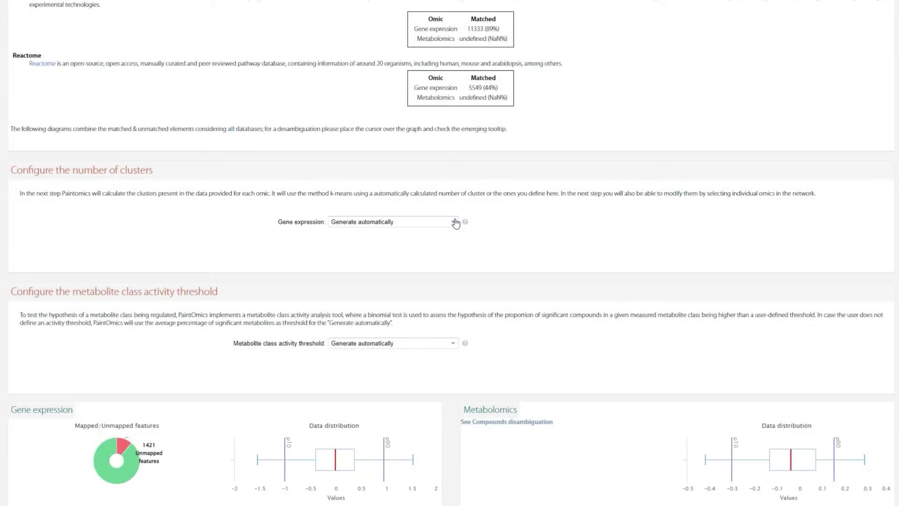
Step: Review the available options for the number of gene expression clusters and for the metabolite class activity threshold
{"action": "left_click", "coordinate": [454, 222]}
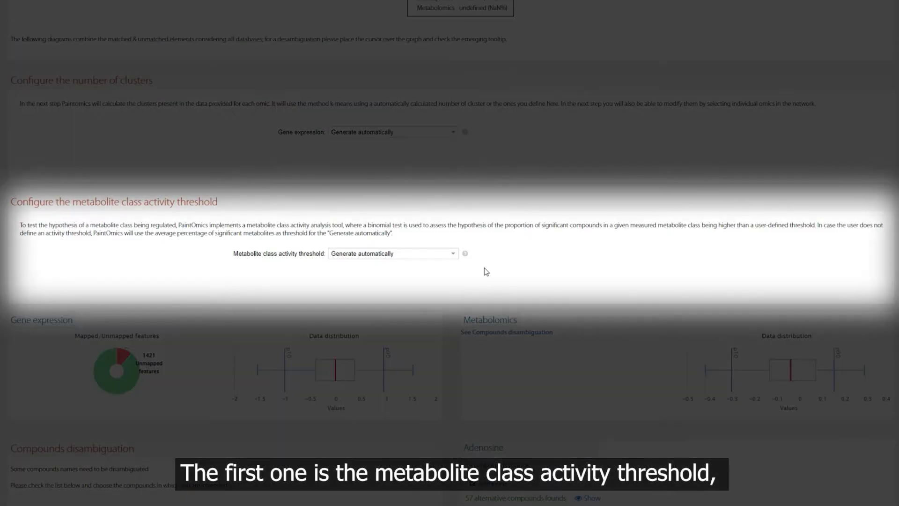
{"action": "left_click", "coordinate": [456, 257]}
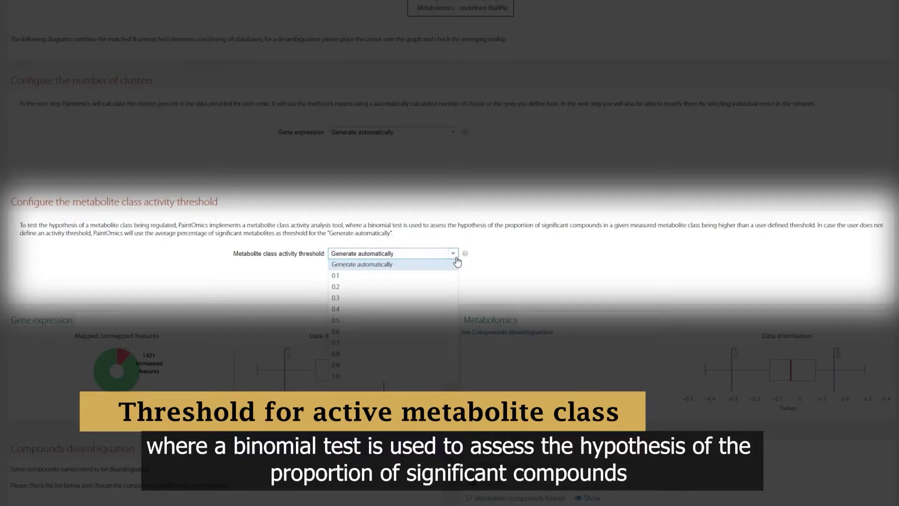
{"action": "left_click", "coordinate": [457, 257]}
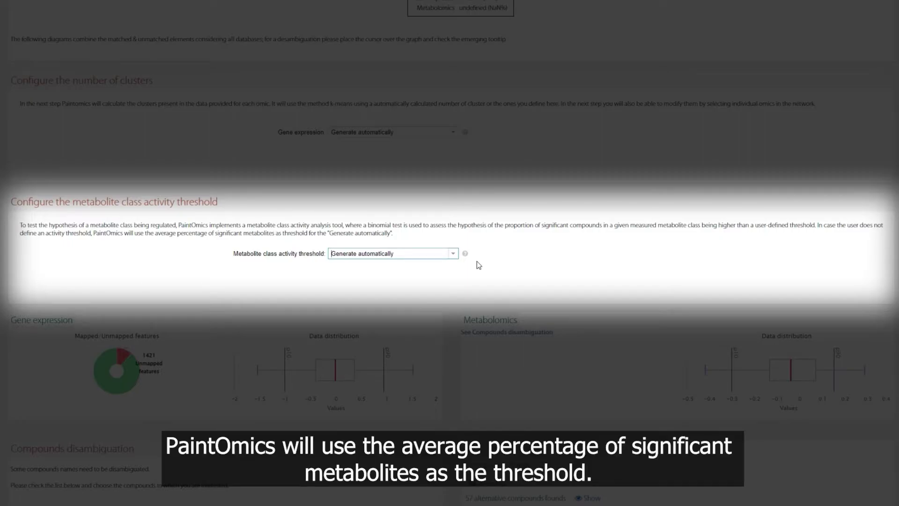
Step: In the compounds disambiguation, deselect D-Alanine and L-Alanine under Alanine, and L-Asparagine and D-Asparagine under Asparagine
{"action": "scroll", "coordinate": [476, 261], "scroll_direction": "down", "scroll_amount": 2}
{"action": "scroll", "coordinate": [479, 265], "scroll_direction": "down", "scroll_amount": 5}
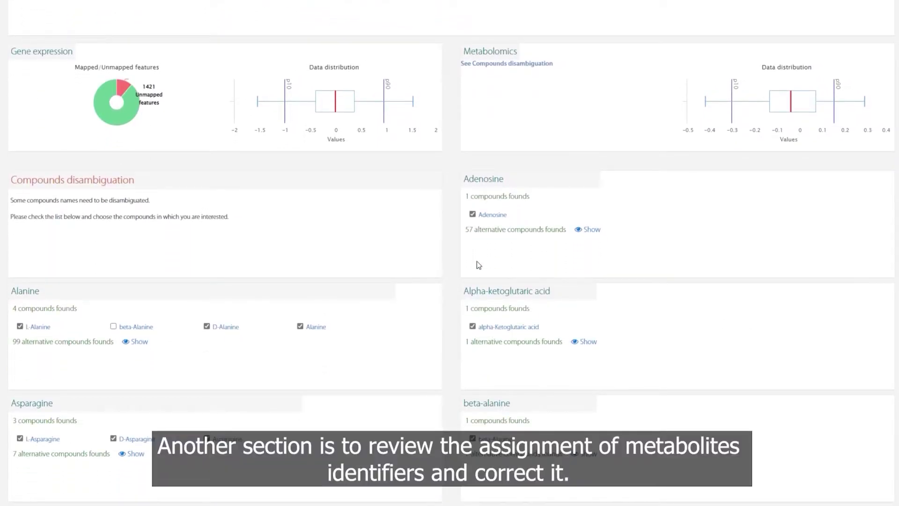
{"action": "scroll", "coordinate": [478, 265], "scroll_direction": "down", "scroll_amount": 2}
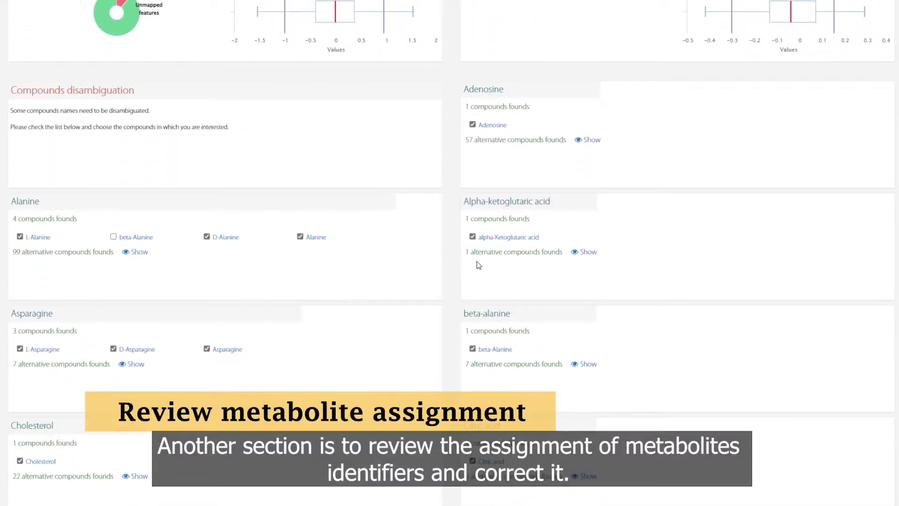
{"action": "scroll", "coordinate": [478, 265], "scroll_direction": "down", "scroll_amount": 2}
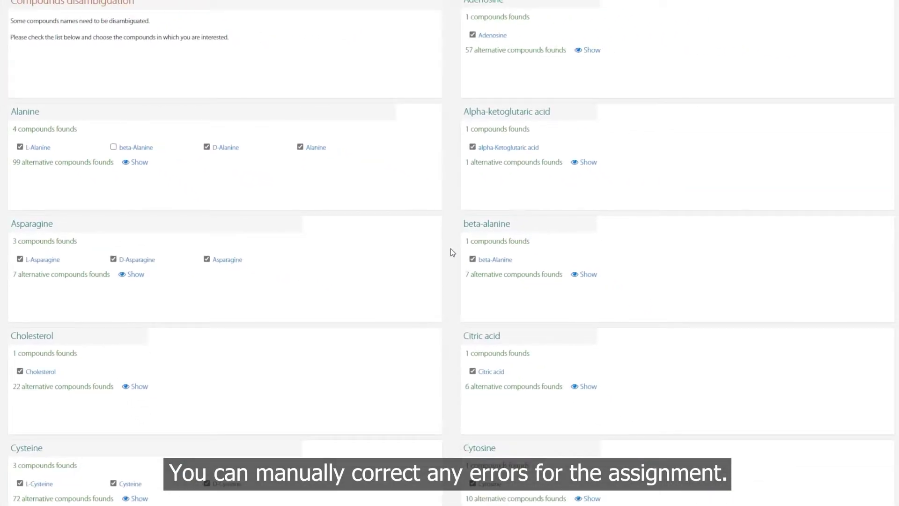
{"action": "scroll", "coordinate": [451, 249], "scroll_direction": "up", "scroll_amount": 2}
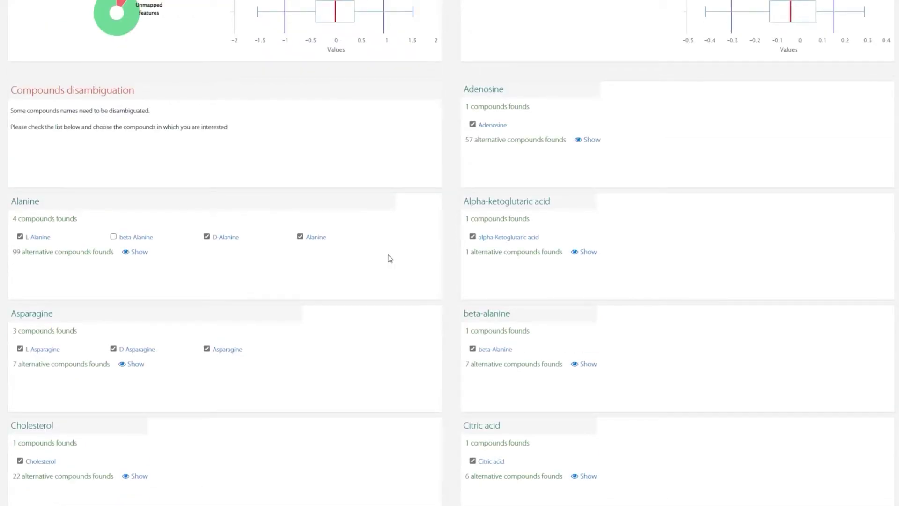
{"action": "left_click", "coordinate": [207, 236]}
{"action": "left_click", "coordinate": [20, 237]}
{"action": "scroll", "coordinate": [97, 295], "scroll_direction": "down", "scroll_amount": 2}
{"action": "left_click", "coordinate": [19, 259]}
{"action": "left_click", "coordinate": [113, 259]}
Step: Deselect L-Cysteine and D-Cysteine under Cysteine, and toggle the second compound of the metabolite listed below it
{"action": "scroll", "coordinate": [188, 315], "scroll_direction": "down", "scroll_amount": 4}
{"action": "left_click", "coordinate": [19, 305]}
{"action": "left_click", "coordinate": [207, 304]}
{"action": "left_click", "coordinate": [114, 416]}
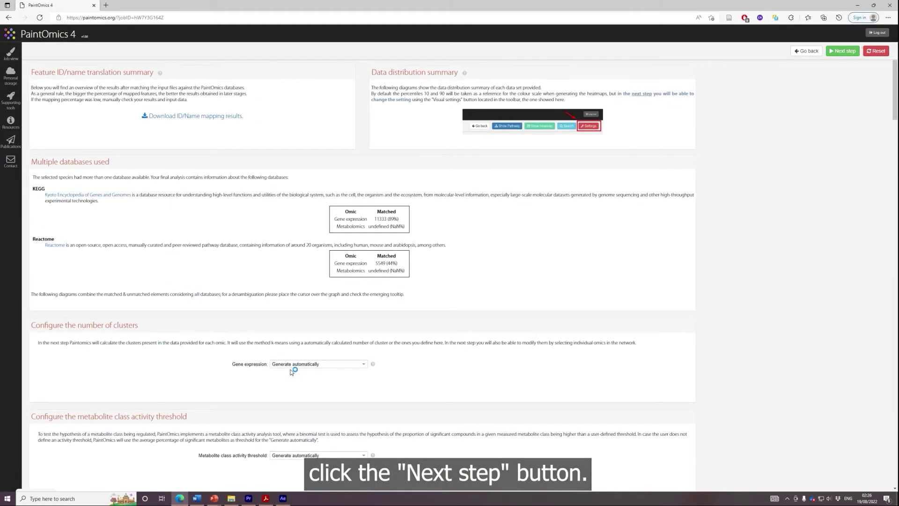
Step: Proceed to the pathway results, allow link sharing for the job and save the sharing options
{"action": "left_click", "coordinate": [843, 51]}
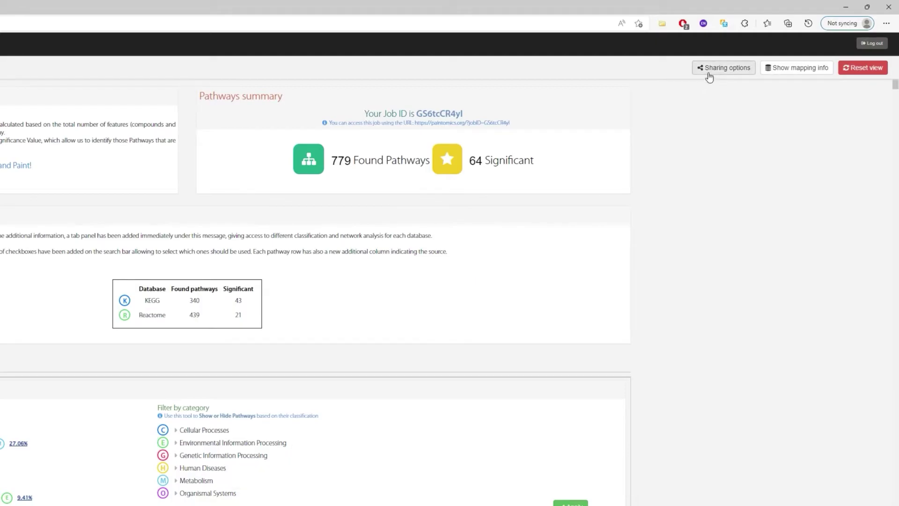
{"action": "left_click", "coordinate": [710, 70]}
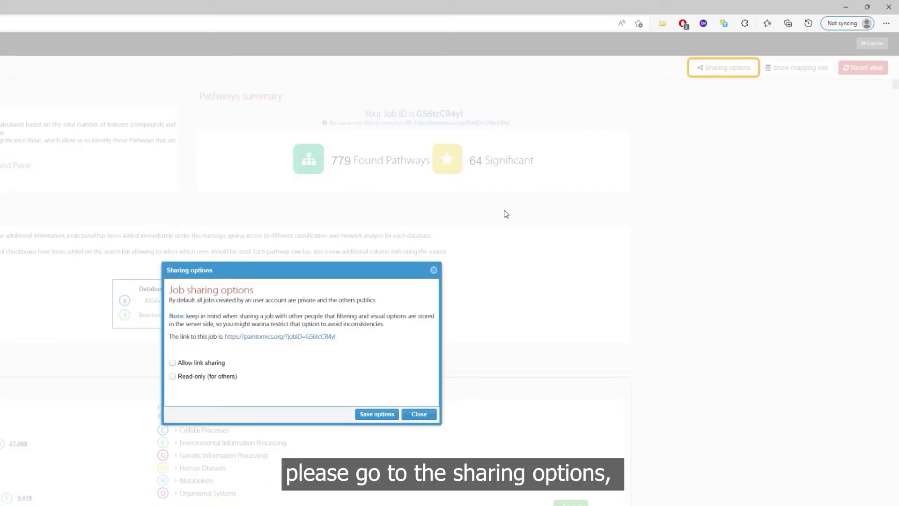
{"action": "left_click", "coordinate": [197, 364]}
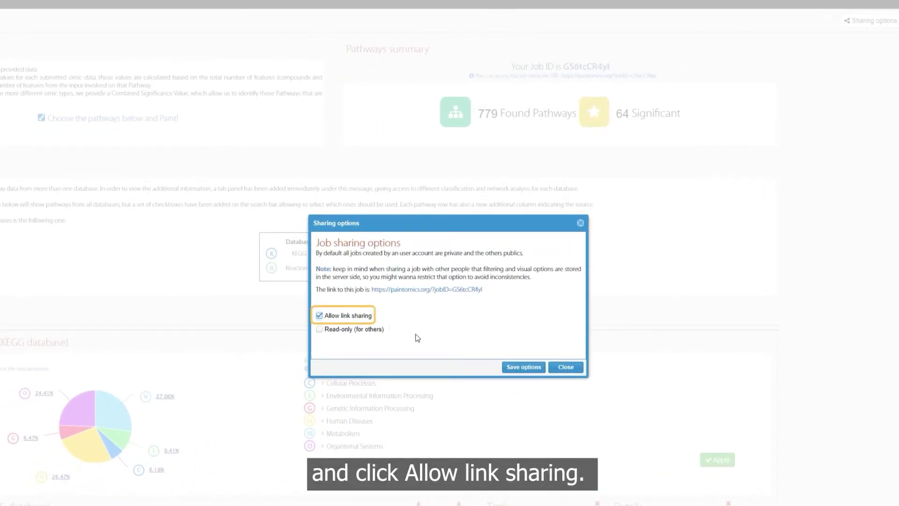
{"action": "left_click", "coordinate": [511, 368]}
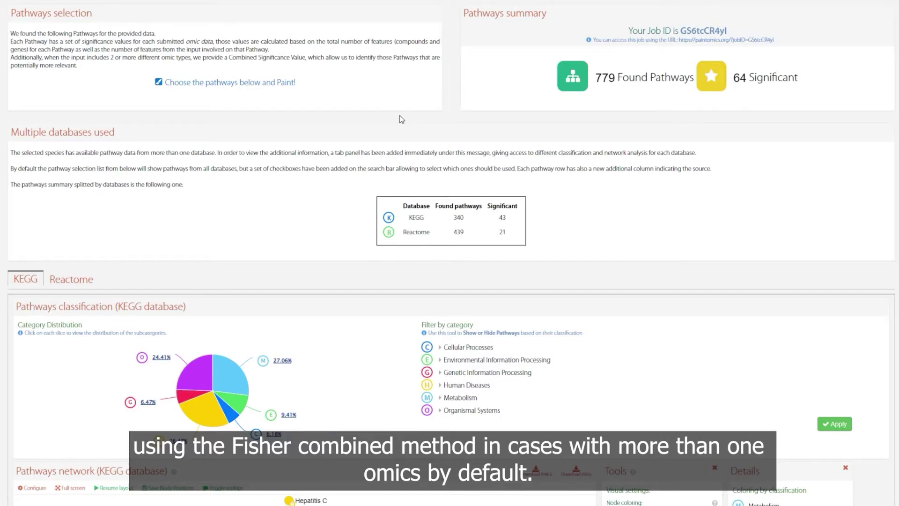
Step: In the KEGG category filter, hide Apoptosis - multiple species, Cellular senescence, Necroptosis and p53 signaling pathway under Cell growth and death
{"action": "scroll", "coordinate": [422, 112], "scroll_direction": "down", "scroll_amount": 2}
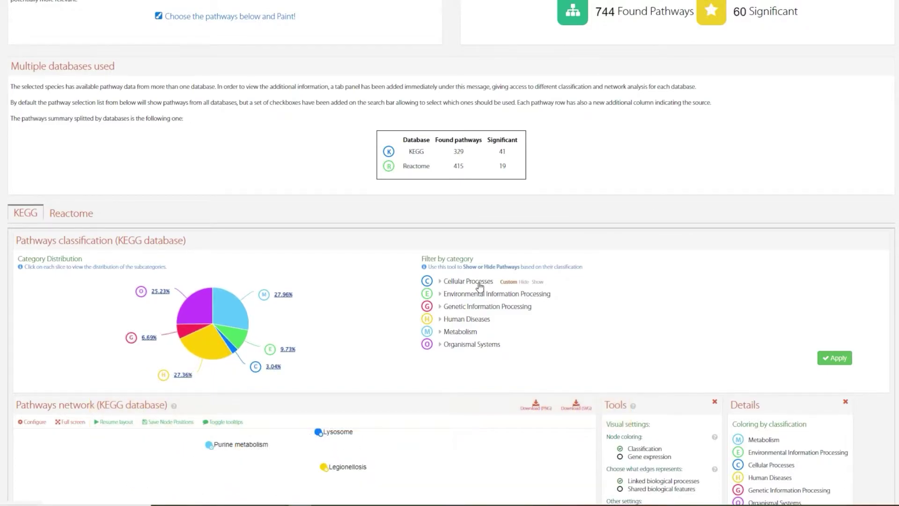
{"action": "left_click", "coordinate": [480, 283]}
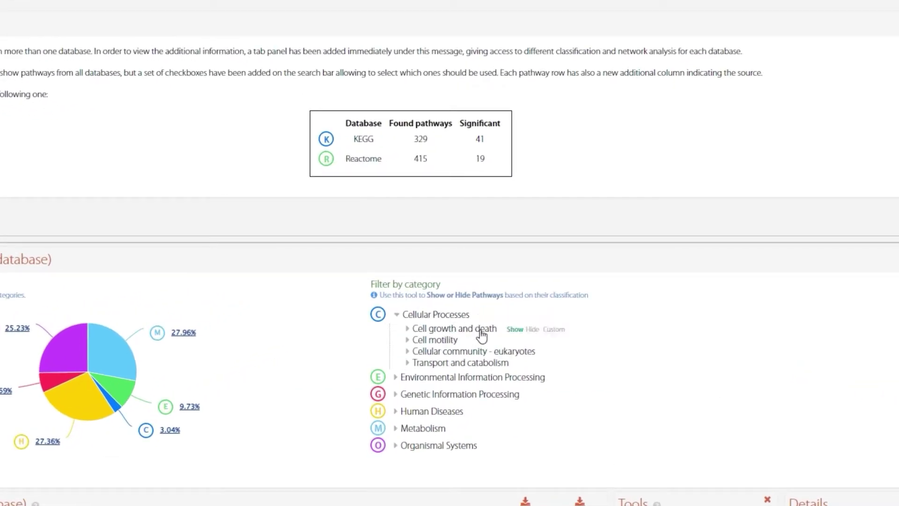
{"action": "left_click", "coordinate": [481, 332]}
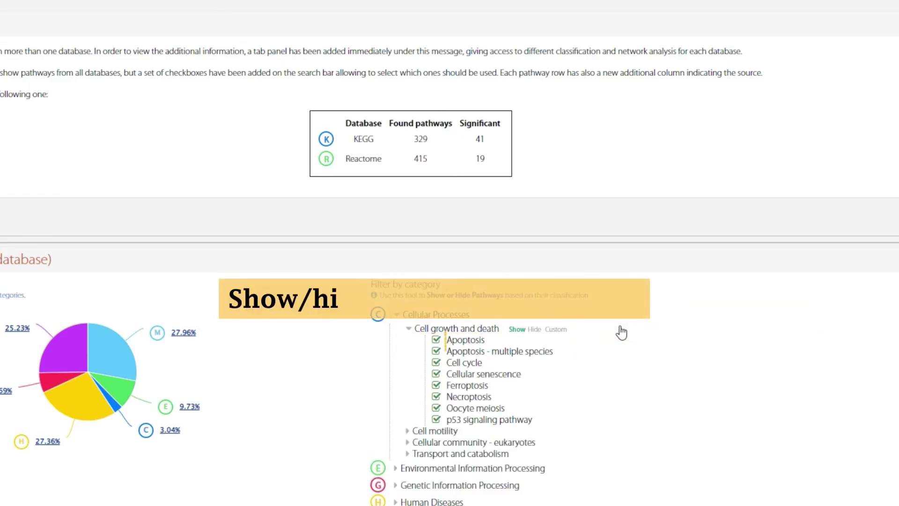
{"action": "left_click", "coordinate": [436, 351]}
{"action": "left_click", "coordinate": [436, 373]}
{"action": "left_click", "coordinate": [436, 397]}
{"action": "left_click", "coordinate": [436, 419]}
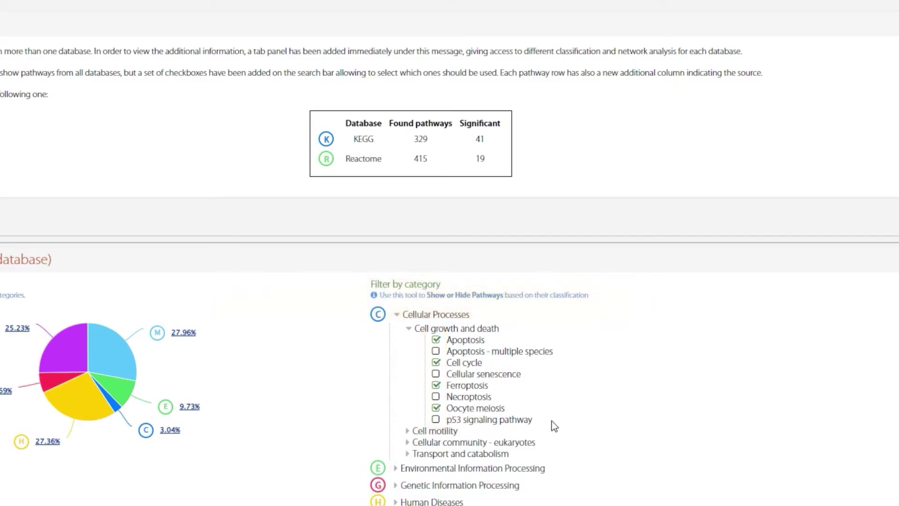
Step: Hide all Signal transduction pathways under Environmental Information Processing, and show them all again
{"action": "left_click", "coordinate": [528, 342]}
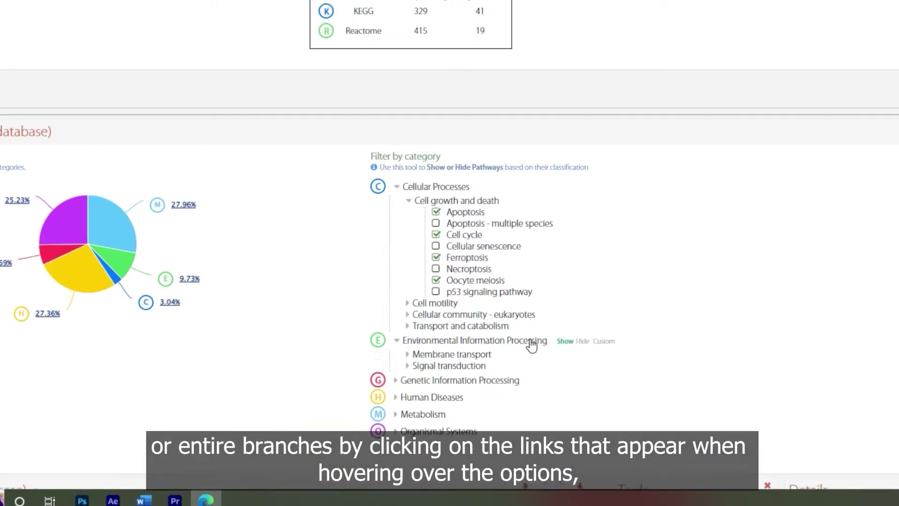
{"action": "left_click", "coordinate": [530, 355]}
{"action": "left_click", "coordinate": [475, 379]}
{"action": "scroll", "coordinate": [480, 381], "scroll_direction": "down", "scroll_amount": 5}
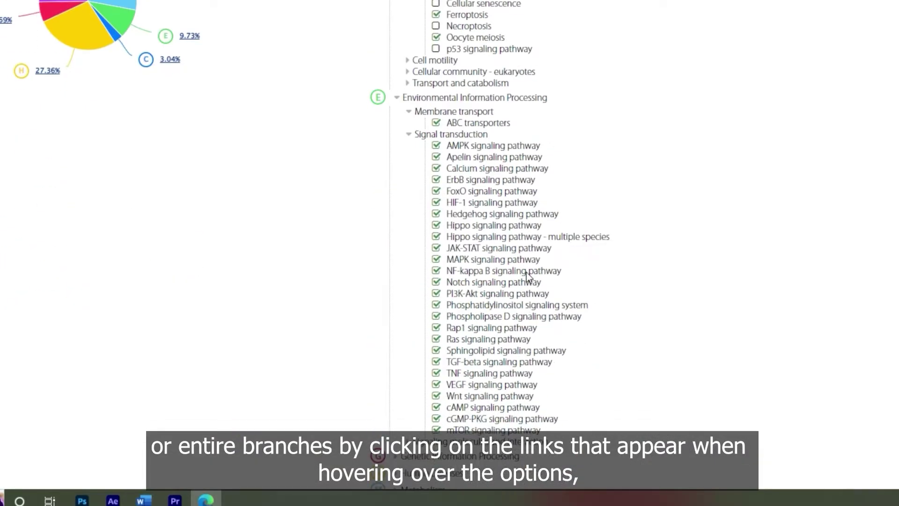
{"action": "left_click", "coordinate": [524, 136]}
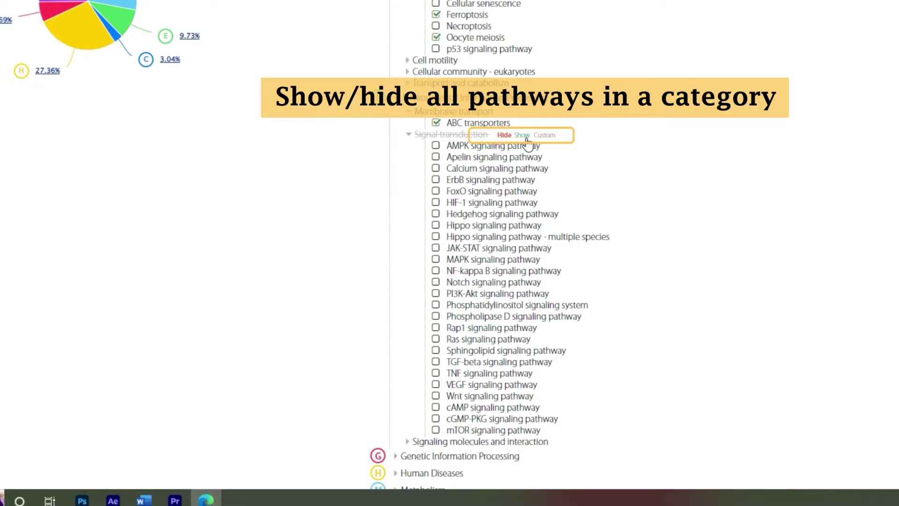
{"action": "left_click", "coordinate": [521, 136]}
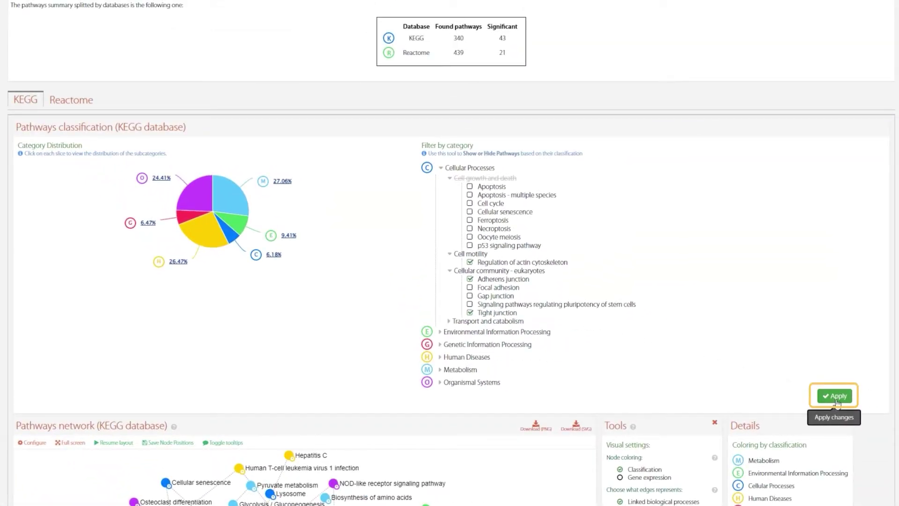
Step: Apply the KEGG category filter, and expand Autophagy and its Macroautophagy branch in the Reactome pathway classification
{"action": "left_click", "coordinate": [837, 397]}
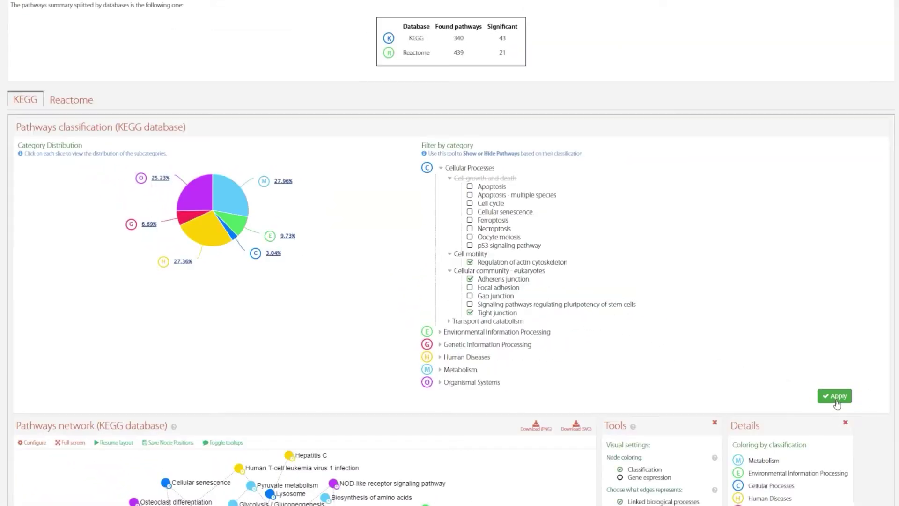
{"action": "left_click", "coordinate": [78, 100]}
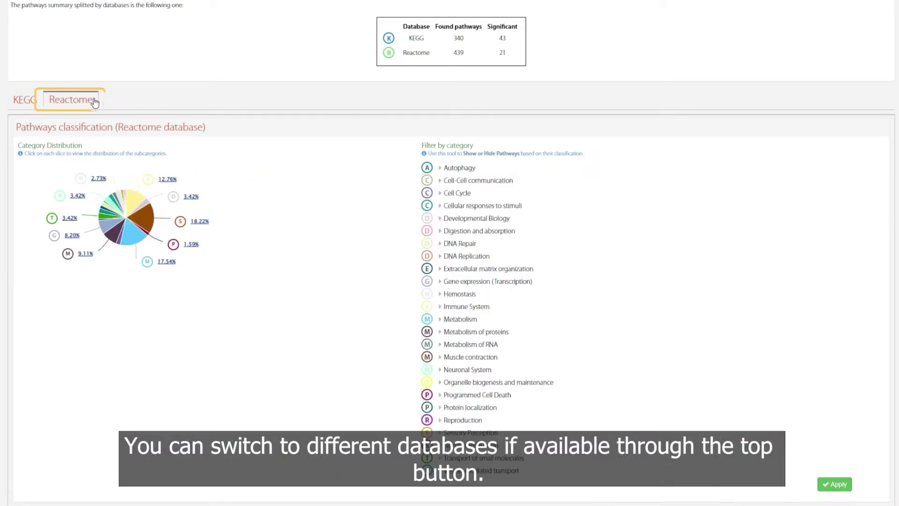
{"action": "left_click", "coordinate": [443, 169]}
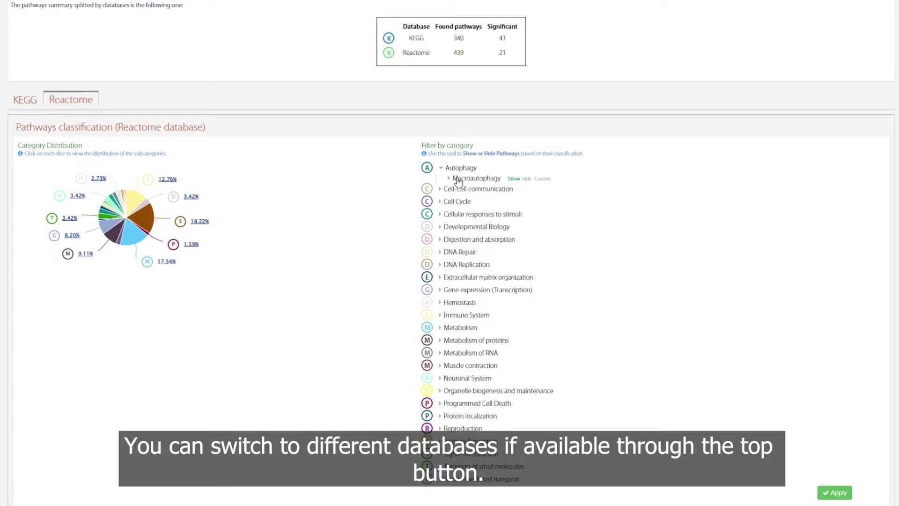
{"action": "left_click", "coordinate": [457, 180]}
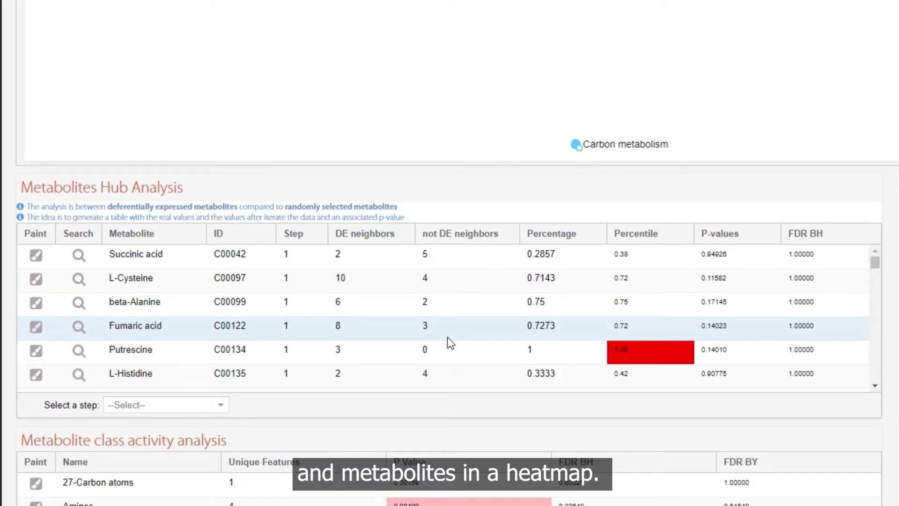
Step: Filter the Metabolites Hub Analysis table to Two Steps
{"action": "left_click", "coordinate": [428, 333]}
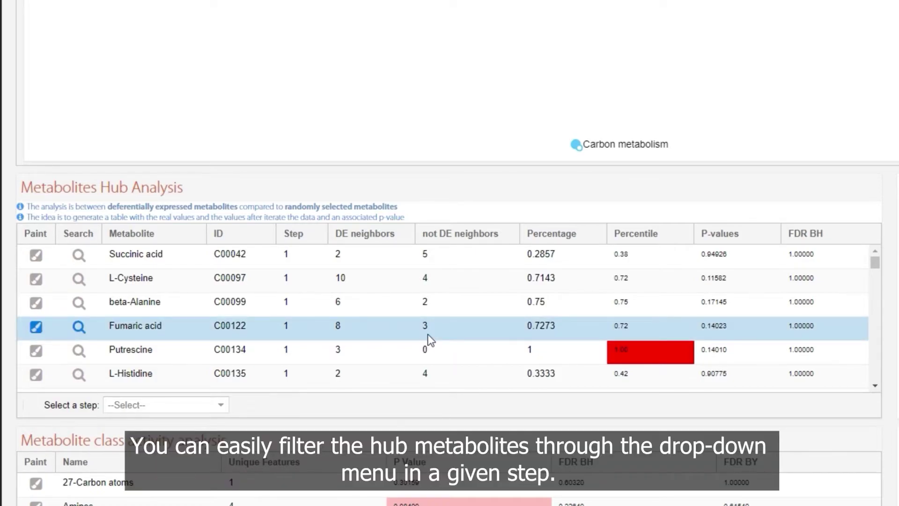
{"action": "left_click", "coordinate": [221, 406]}
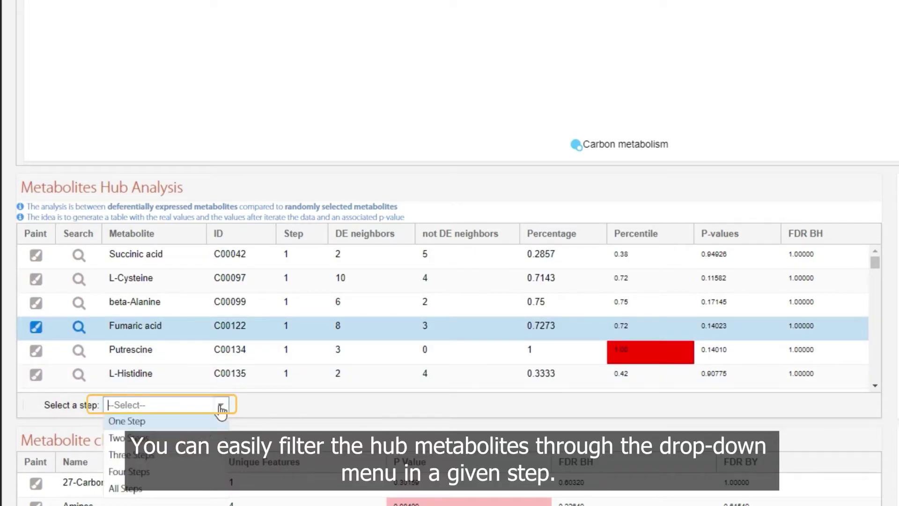
{"action": "left_click", "coordinate": [124, 438]}
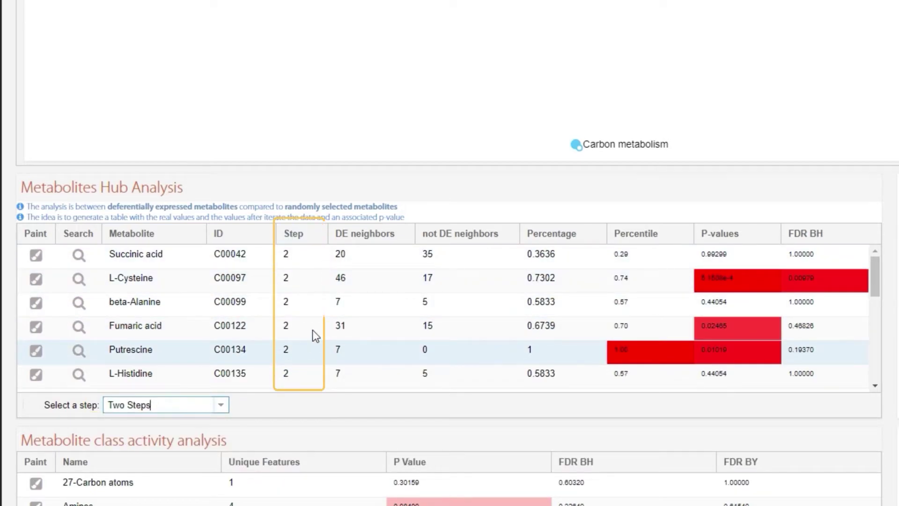
Step: Examine the expression details of hub metabolite Putrescine and its neighbouring genes, and search the pathway enrichment table for Putrescine
{"action": "left_click", "coordinate": [40, 351]}
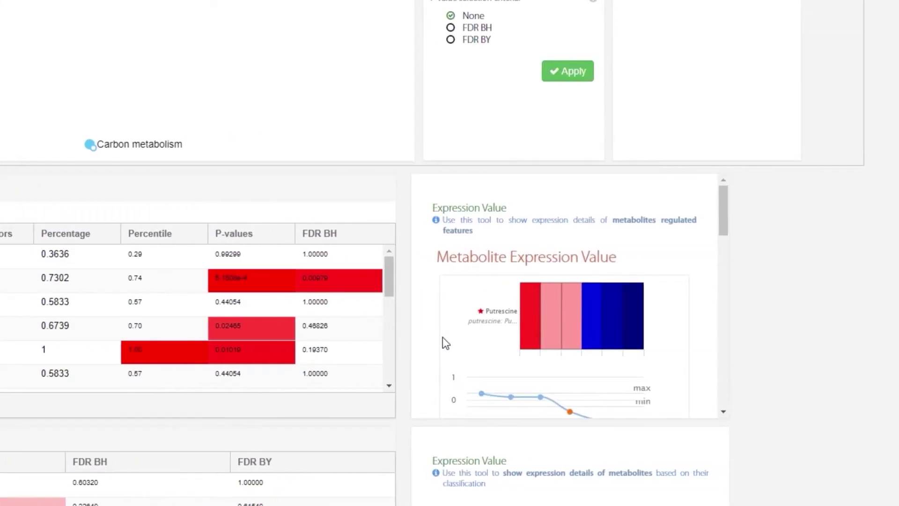
{"action": "scroll", "coordinate": [442, 336], "scroll_direction": "down", "scroll_amount": 10}
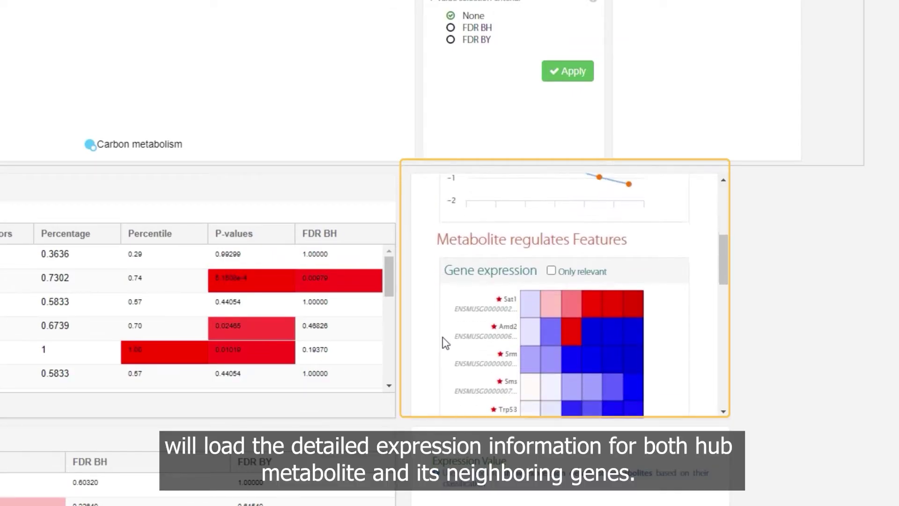
{"action": "scroll", "coordinate": [443, 336], "scroll_direction": "down", "scroll_amount": 10}
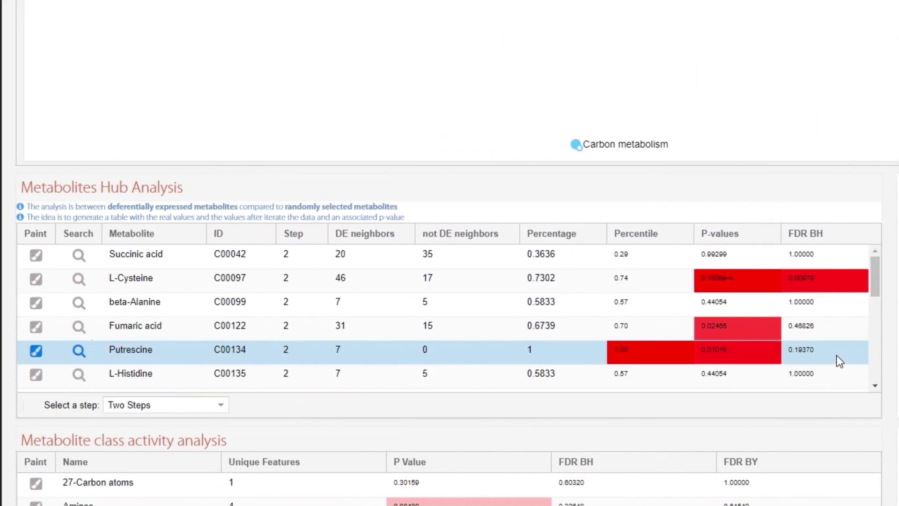
{"action": "left_click", "coordinate": [78, 350]}
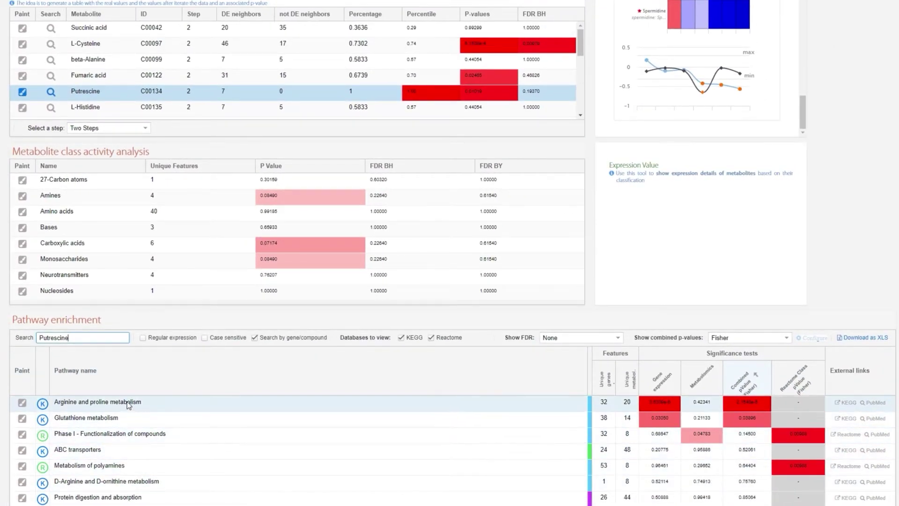
Step: Load the expression details of hub metabolite L-Histidine and of the Monosaccharides class, and examine the class's heatmap and line plot
{"action": "left_click", "coordinate": [50, 107]}
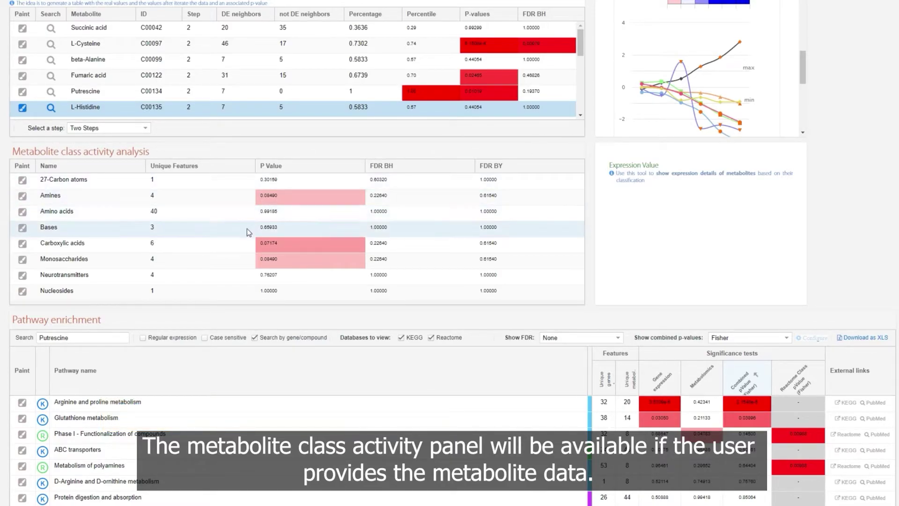
{"action": "left_click", "coordinate": [167, 265]}
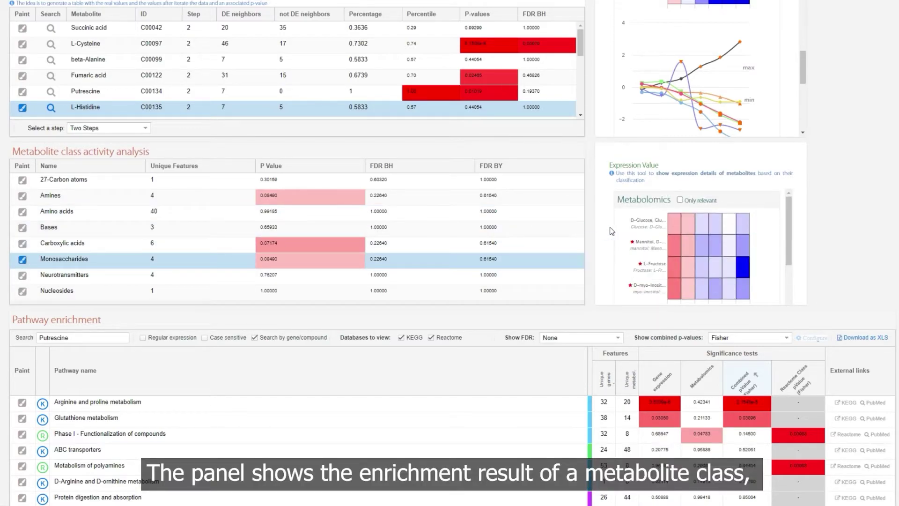
{"action": "scroll", "coordinate": [610, 232], "scroll_direction": "down", "scroll_amount": 1}
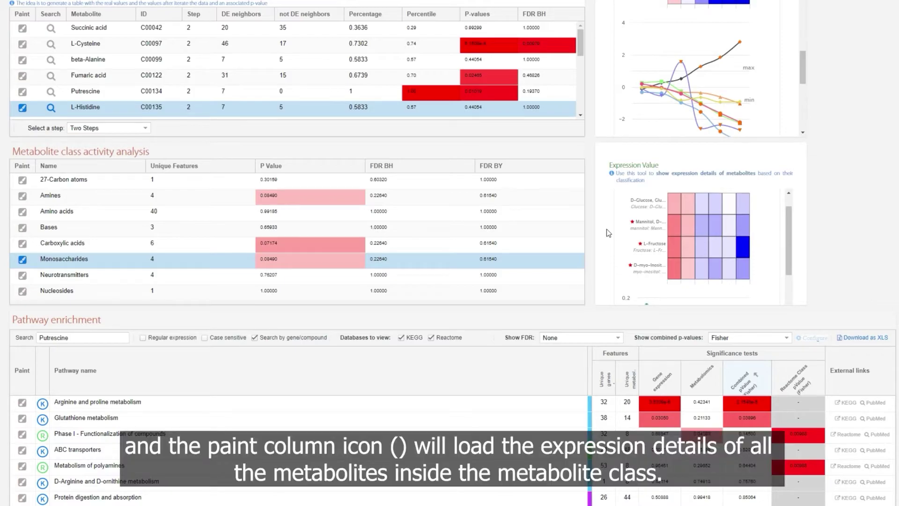
{"action": "scroll", "coordinate": [639, 243], "scroll_direction": "down", "scroll_amount": 3}
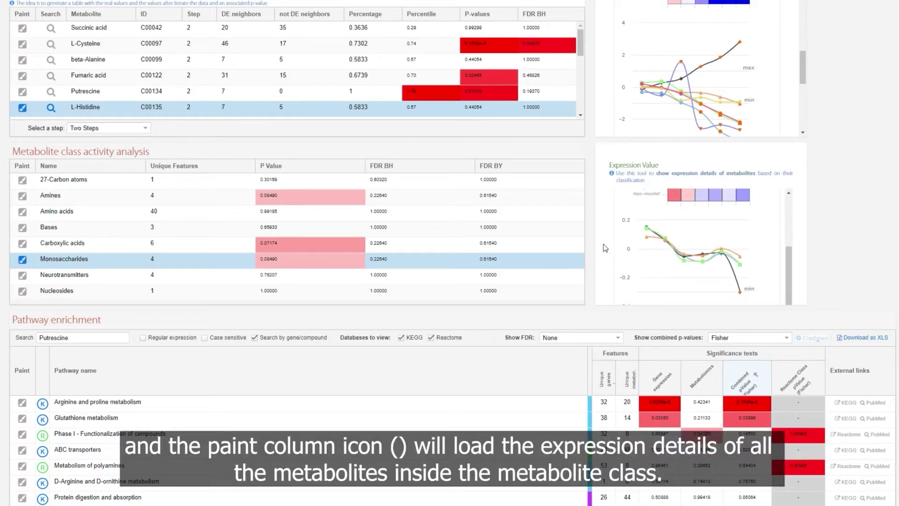
{"action": "mouse_move", "coordinate": [258, 265]}
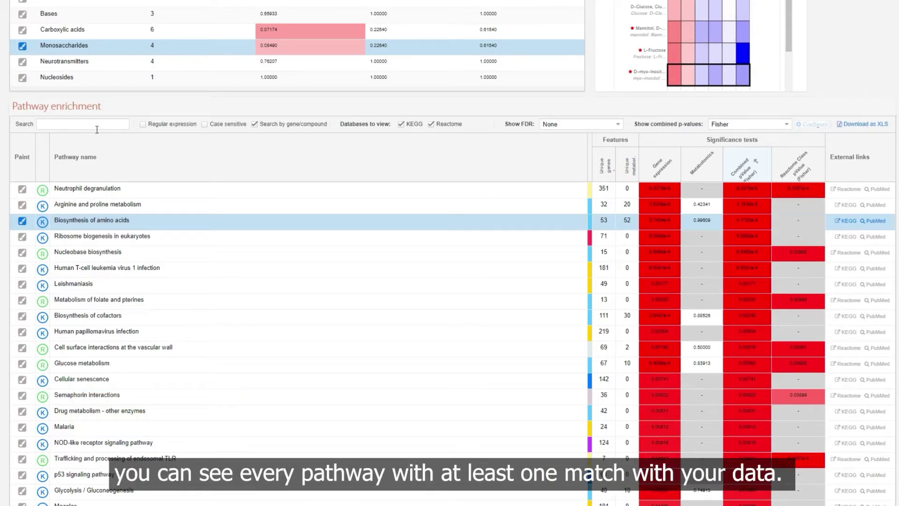
Step: Search the Pathway enrichment table for IL2
{"action": "left_click", "coordinate": [97, 128]}
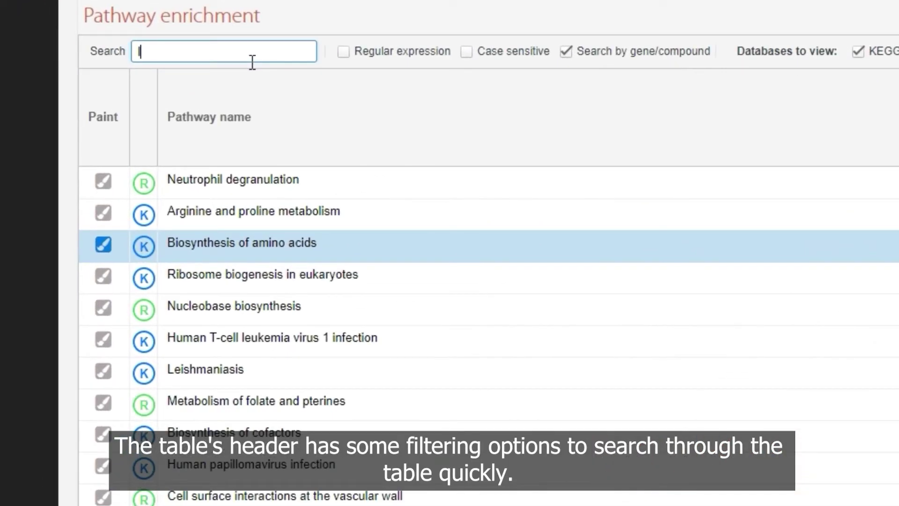
{"action": "type", "text": "IL"}
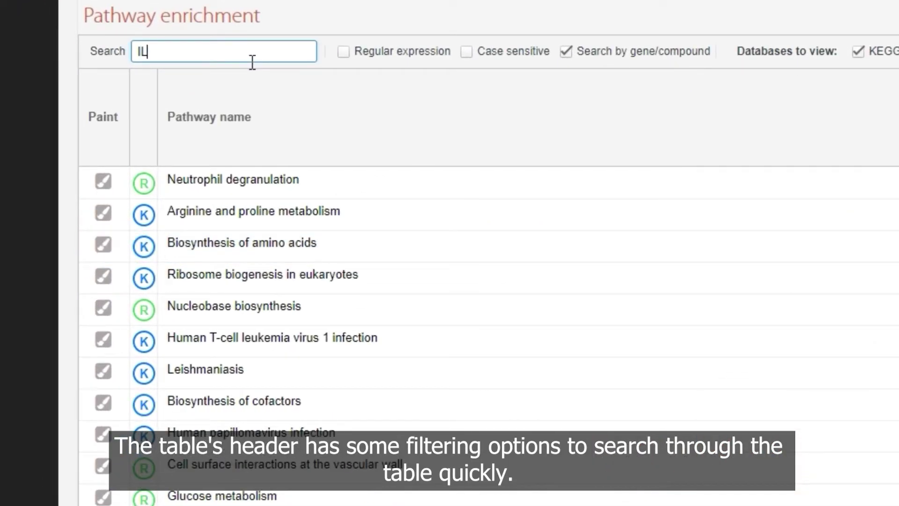
{"action": "type", "text": "2"}
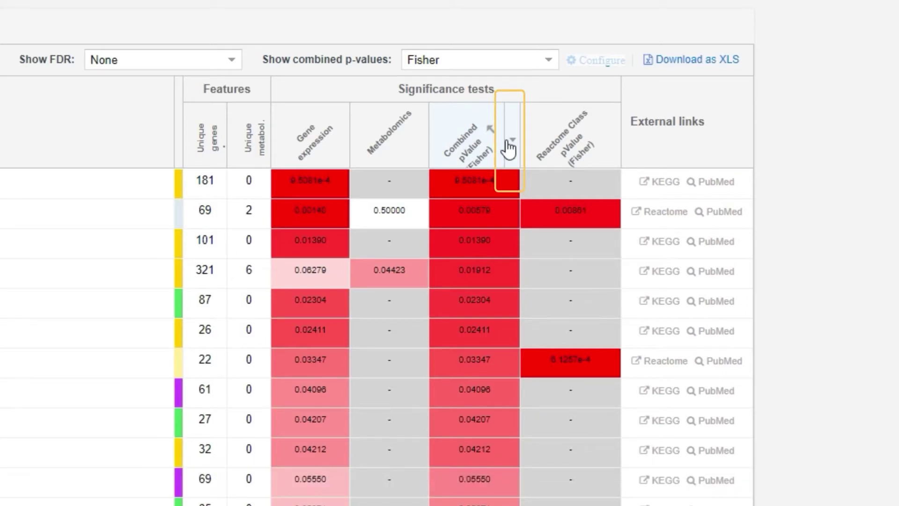
Step: Review the sorting and column display options of the Combined pValue column in the Pathway enrichment table
{"action": "left_click", "coordinate": [508, 143]}
{"action": "mouse_move", "coordinate": [542, 240]}
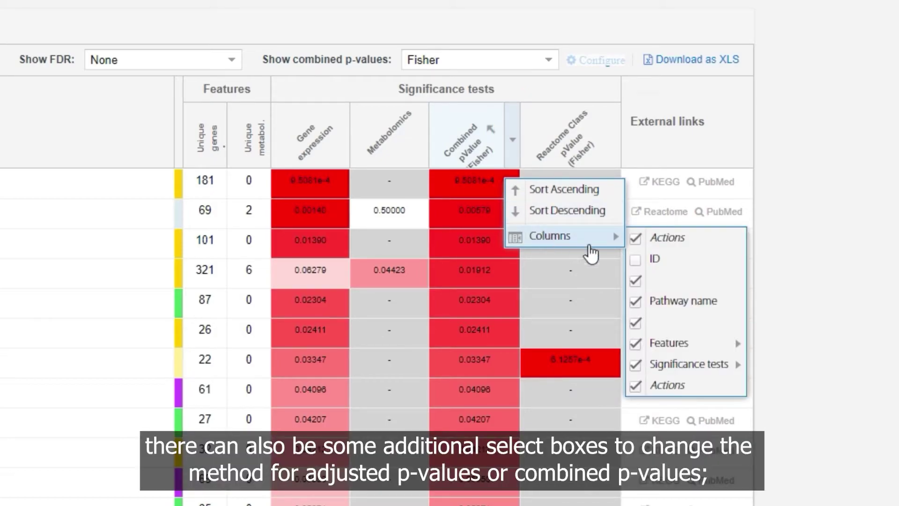
{"action": "mouse_move", "coordinate": [688, 370]}
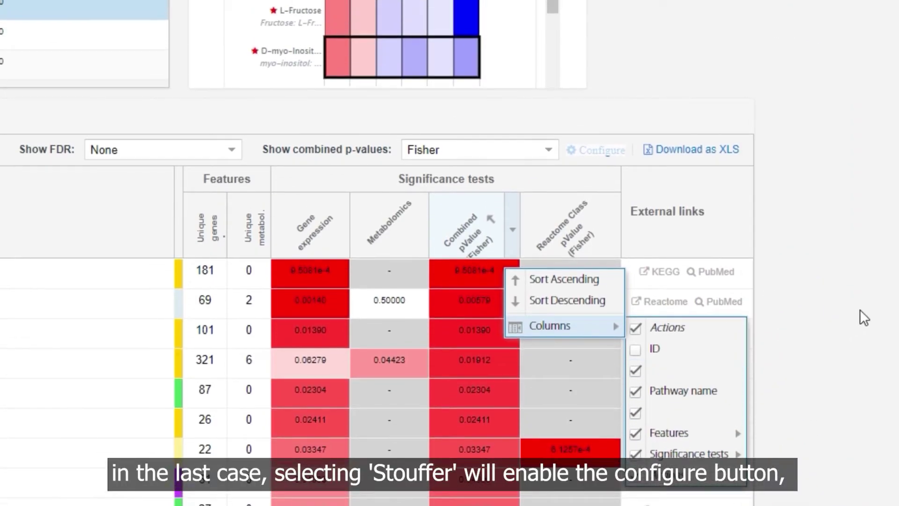
{"action": "left_click", "coordinate": [860, 219]}
Step: Set the combined p-value method of the Pathway enrichment table to Stouffer
{"action": "left_click", "coordinate": [484, 153]}
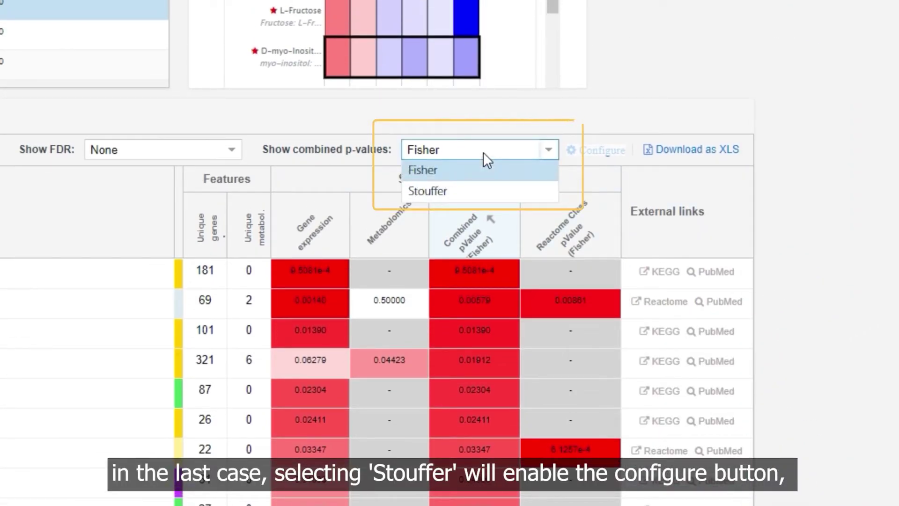
{"action": "left_click", "coordinate": [475, 193]}
{"action": "left_click", "coordinate": [474, 196]}
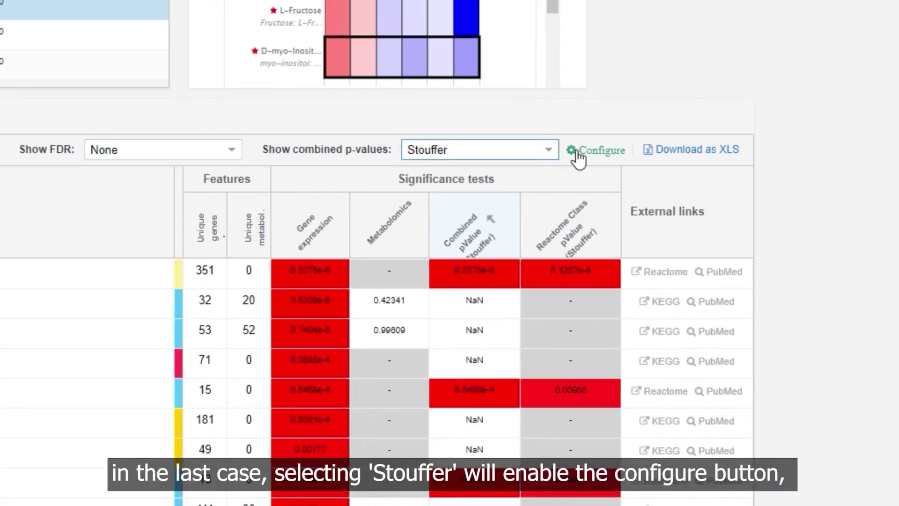
Step: Lower the Stouffer weights for Gene expression and Metabolomics to about the middle of their ranges and apply them to the combined p-values
{"action": "left_click", "coordinate": [579, 150]}
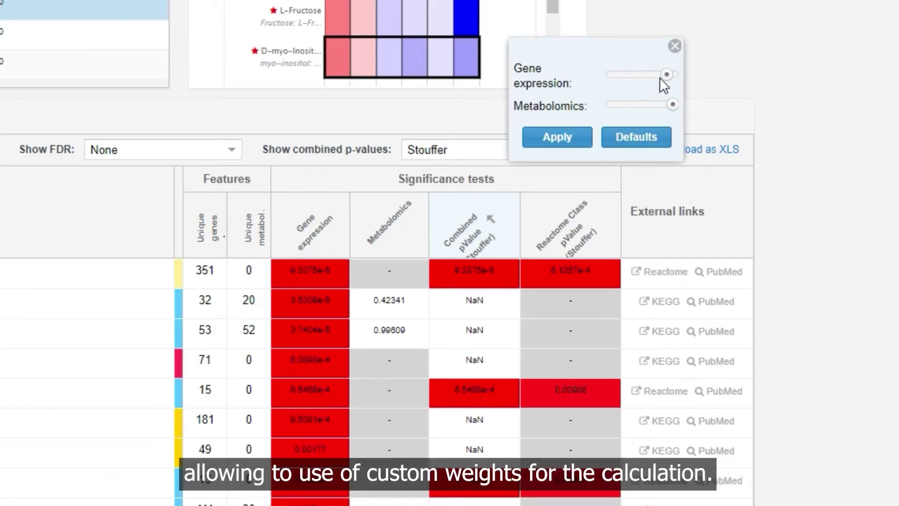
{"action": "left_click", "coordinate": [642, 75]}
{"action": "left_click_drag", "start_coordinate": [675, 104], "coordinate": [644, 108]}
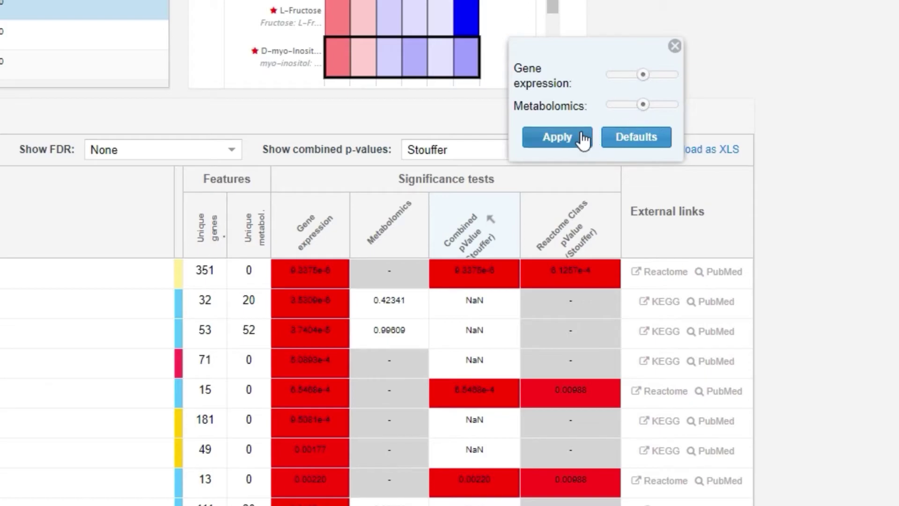
{"action": "left_click", "coordinate": [562, 136]}
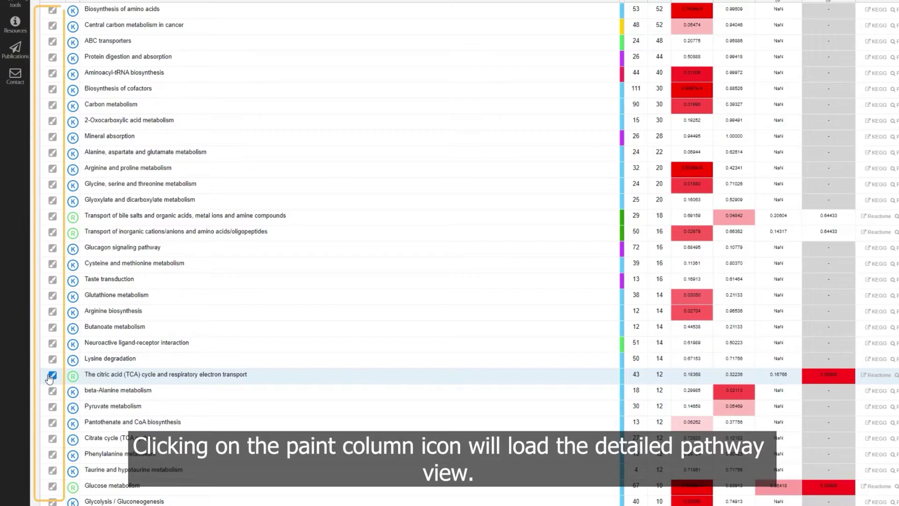
Step: Load the detailed view of the Platelet Adhesion to exposed collagen pathway and examine the nodes and relationships in its diagram
{"action": "left_click", "coordinate": [72, 376]}
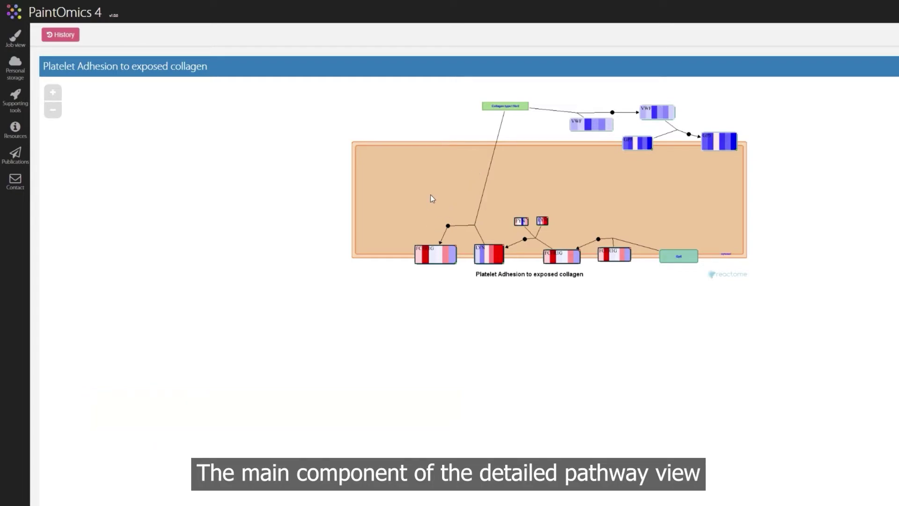
{"action": "scroll", "coordinate": [399, 222], "scroll_direction": "up", "scroll_amount": 5}
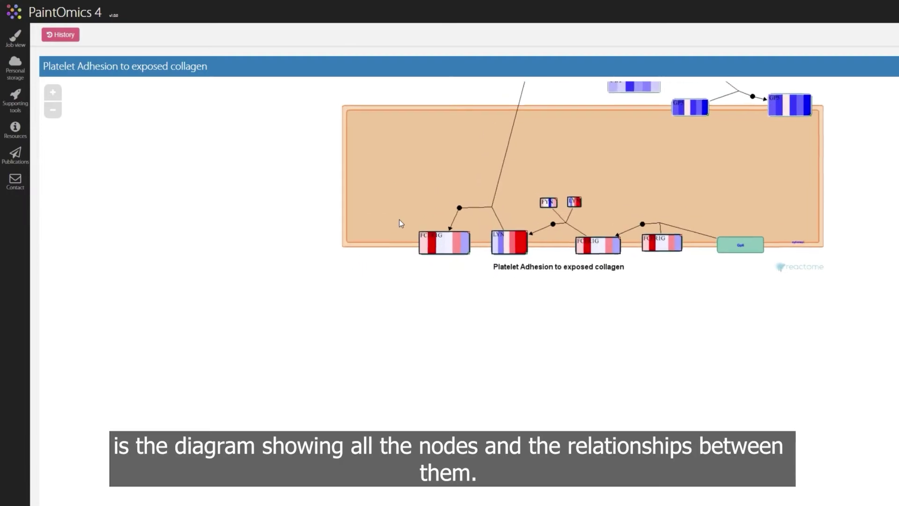
{"action": "scroll", "coordinate": [406, 208], "scroll_direction": "up", "scroll_amount": 2}
{"action": "left_click_drag", "start_coordinate": [440, 182], "coordinate": [438, 219]}
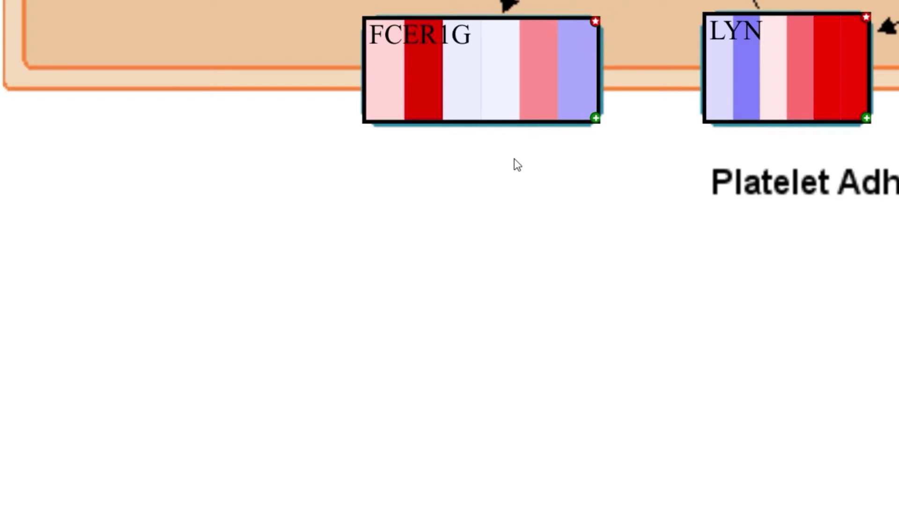
Step: Bring up the gene expression summary of the FCER1G node in the pathway diagram and request its details
{"action": "mouse_move", "coordinate": [501, 106]}
{"action": "left_click_drag", "start_coordinate": [498, 50], "coordinate": [392, 171]}
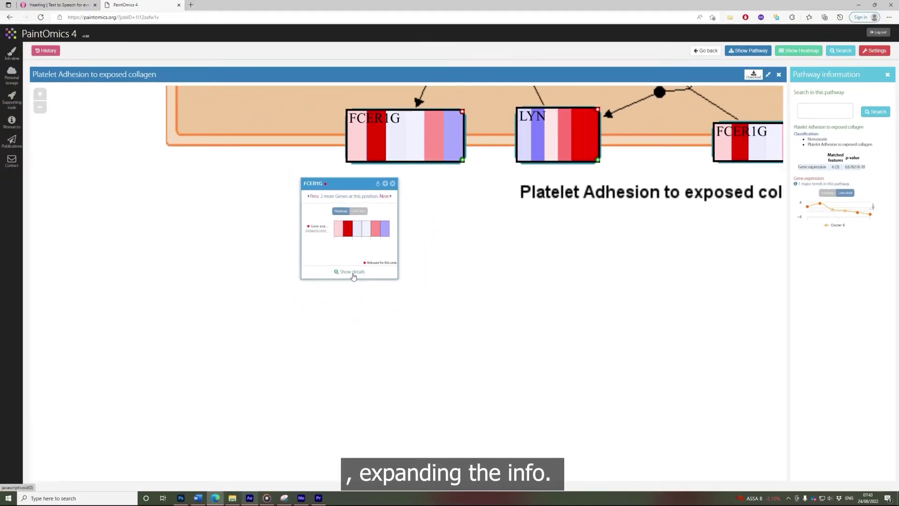
{"action": "left_click", "coordinate": [377, 352]}
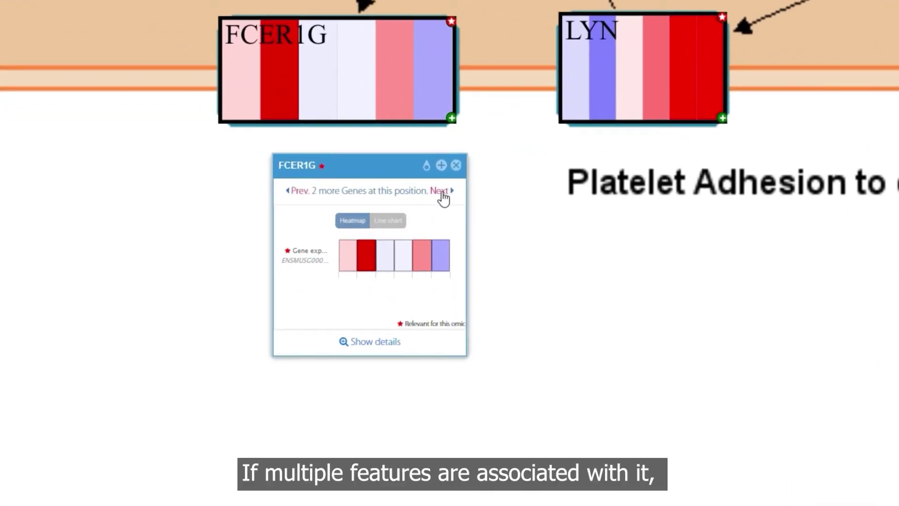
Step: Cycle through the genes associated with the FCER1G node and compare their expression heatmaps, ending on LYN
{"action": "left_click", "coordinate": [442, 193]}
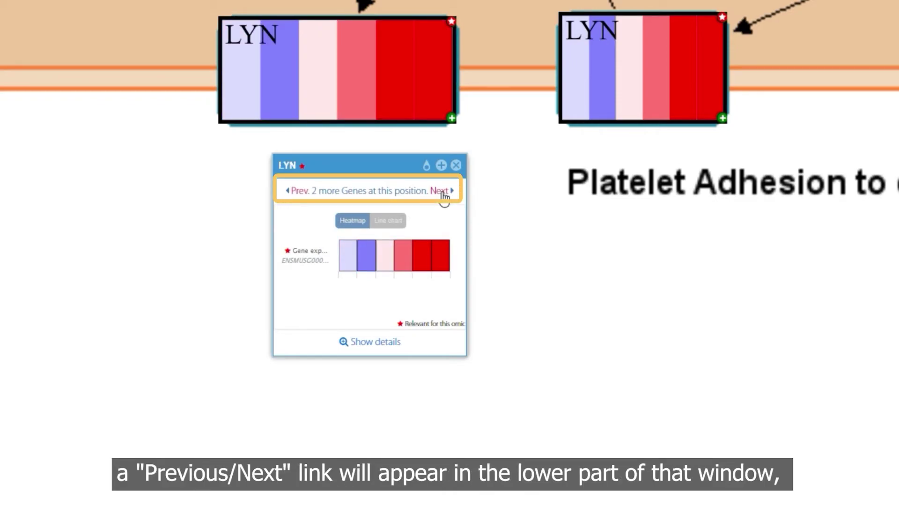
{"action": "left_click", "coordinate": [443, 193]}
{"action": "left_click", "coordinate": [443, 194]}
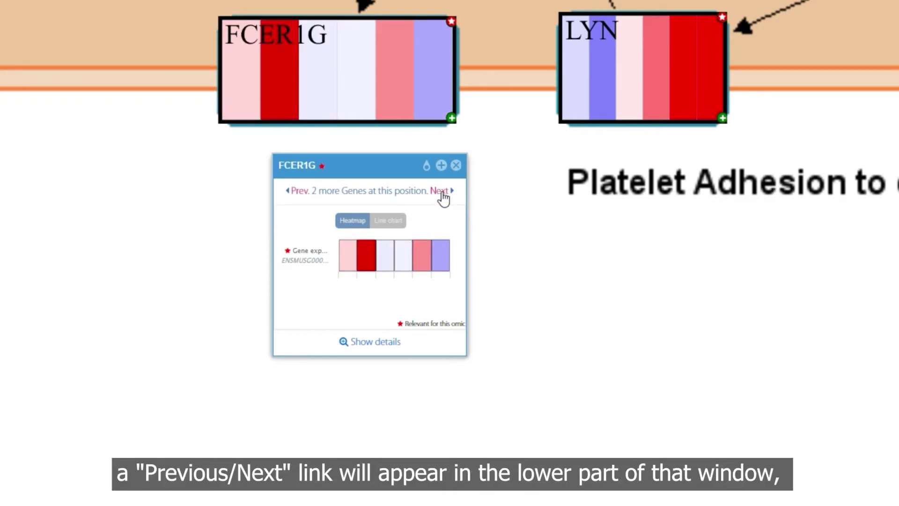
{"action": "left_click", "coordinate": [440, 192]}
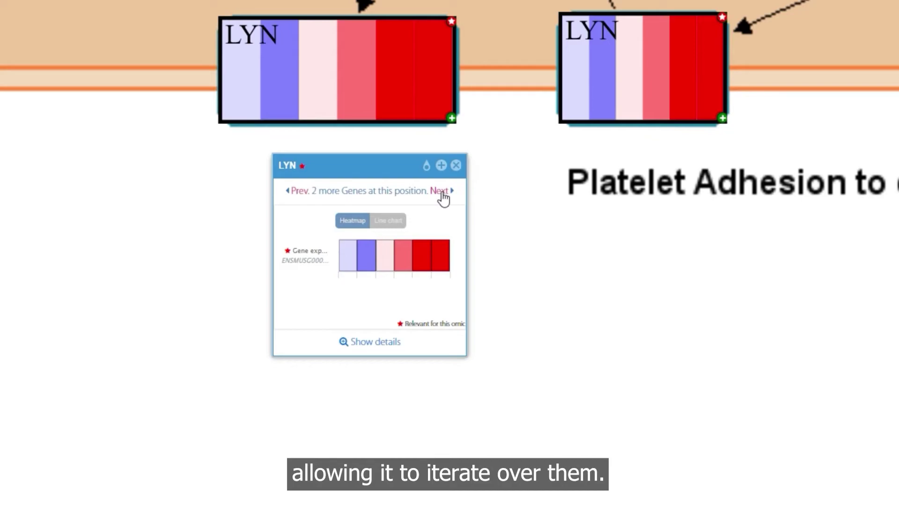